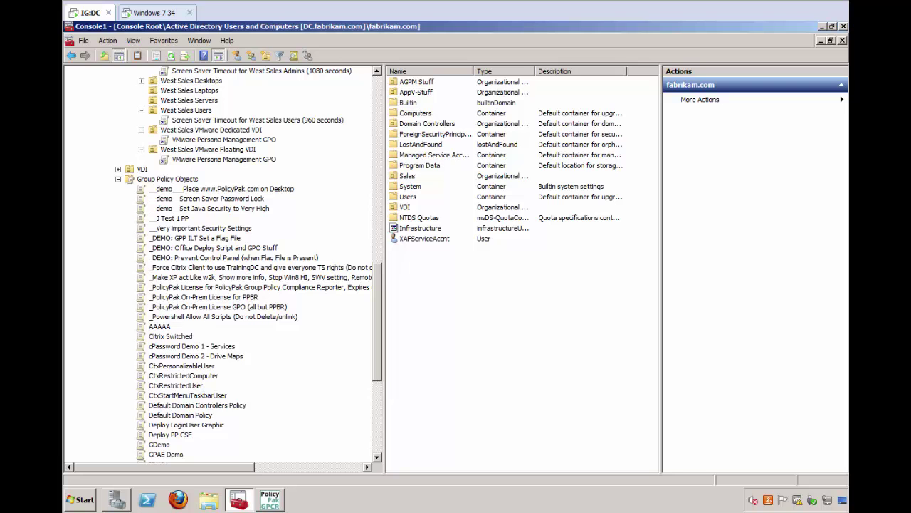
# Step: Create a new Group Policy Object named BBBB without a source starter GPO
pyautogui.rightClick(155, 179)
pyautogui.click(169, 185)
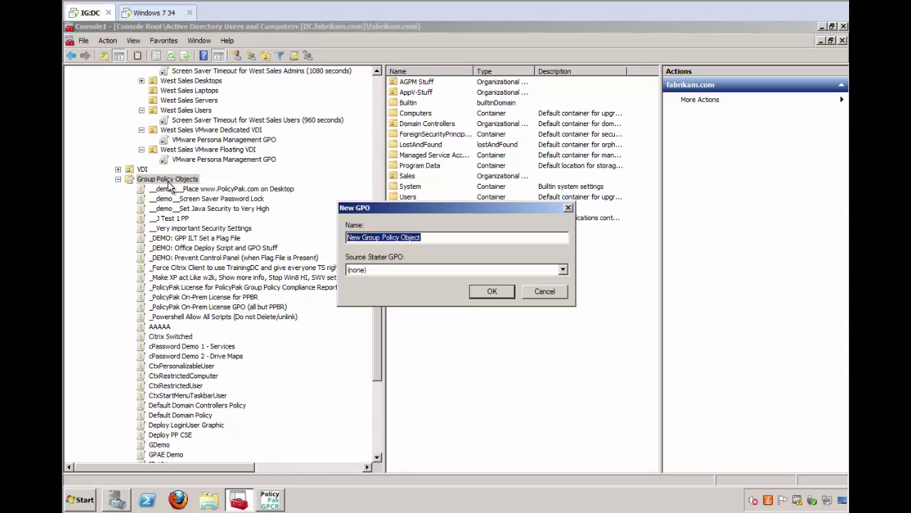
pyautogui.write('BBBB')
pyautogui.press('Return')
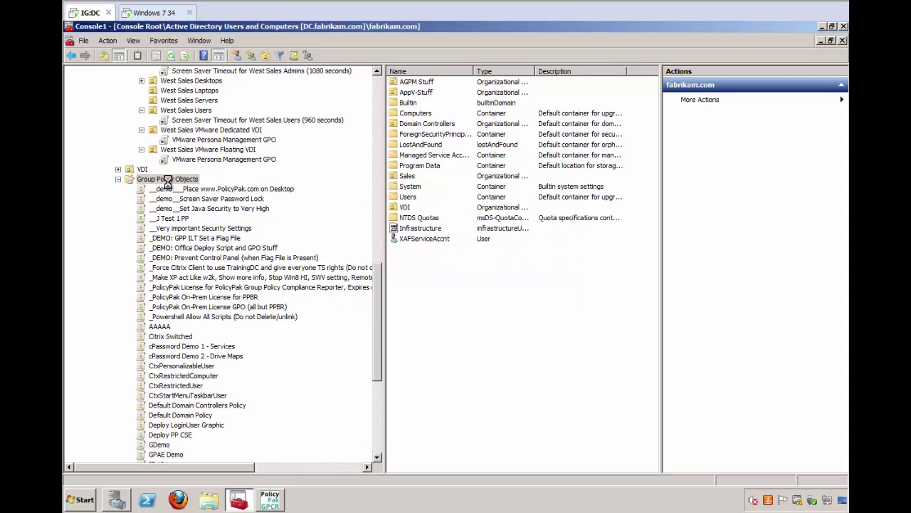
# Step: Open the BBBB GPO for editing and maximize its editor window
pyautogui.rightClick(174, 339)
pyautogui.press('Escape')
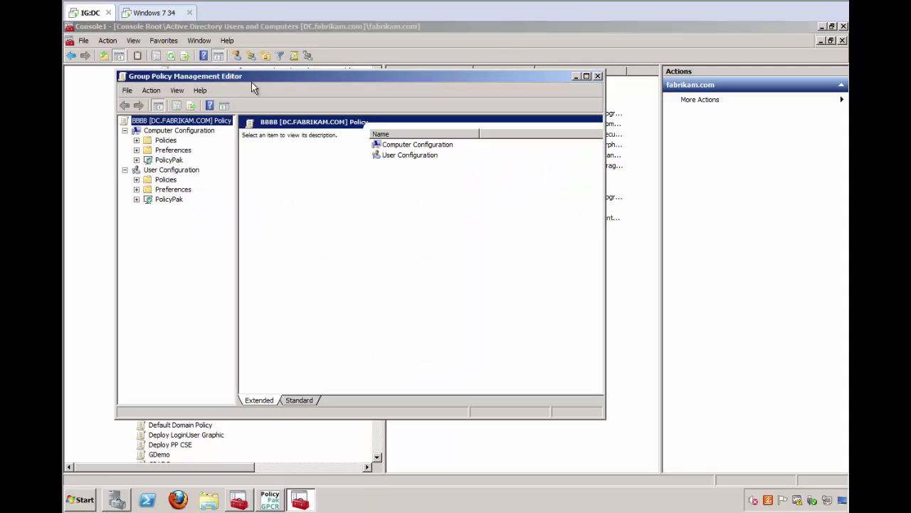
pyautogui.doubleClick(253, 77)
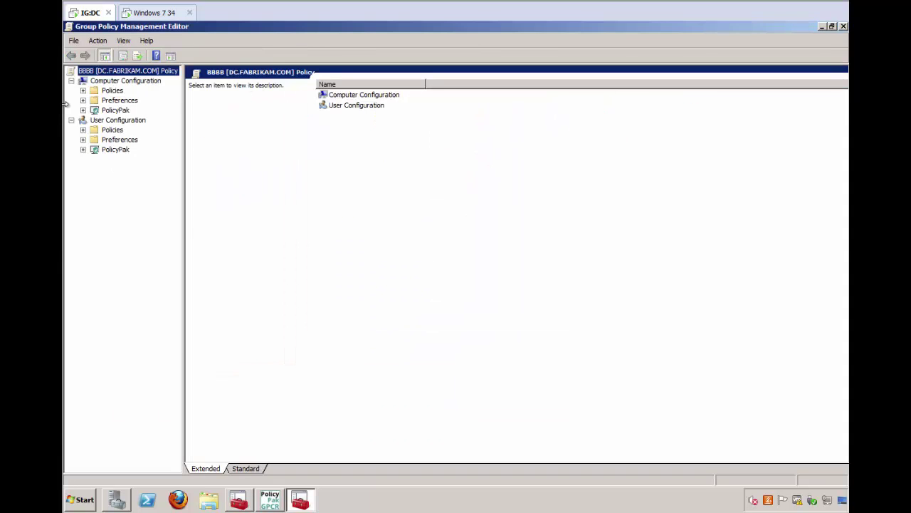
# Step: Add Mozilla Firefox 23.0 as a new application in the computer-side PolicyPak Application Settings Manager
pyautogui.doubleClick(108, 112)
pyautogui.click(126, 121)
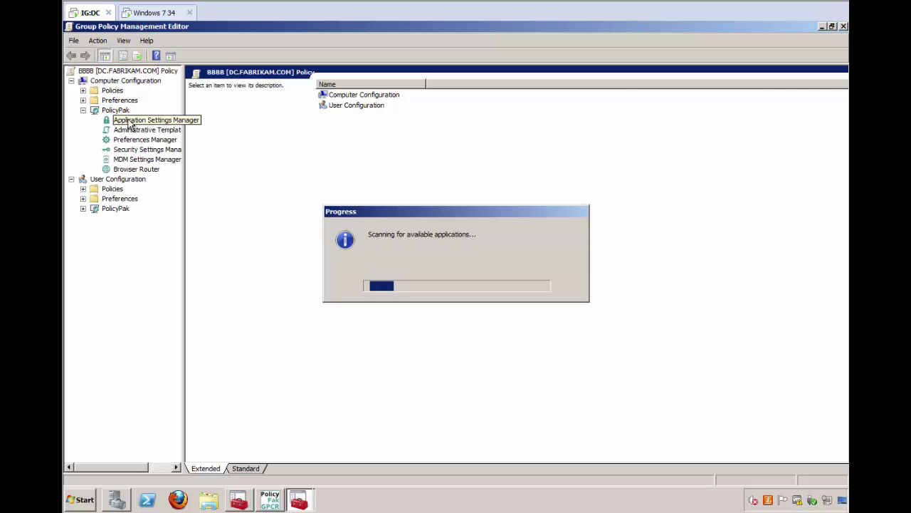
pyautogui.rightClick(358, 155)
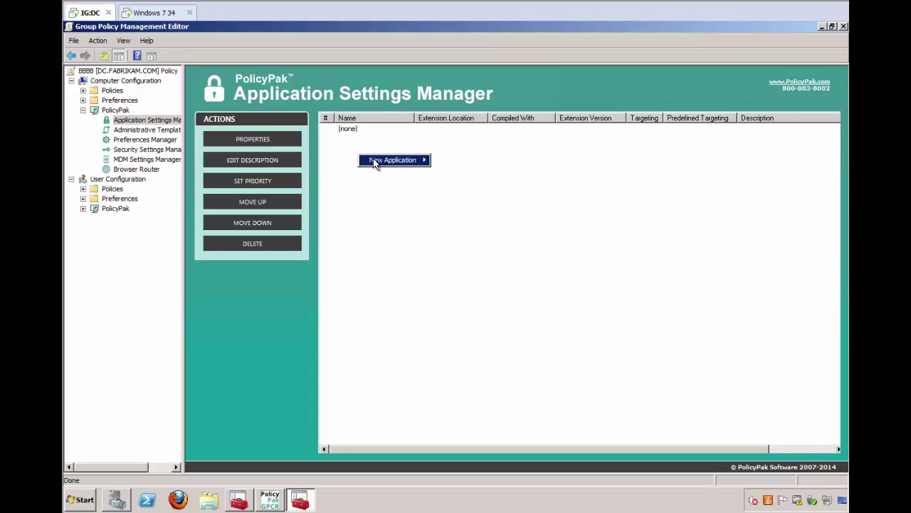
pyautogui.moveTo(373, 158)
pyautogui.click(514, 255)
pyautogui.click(379, 131)
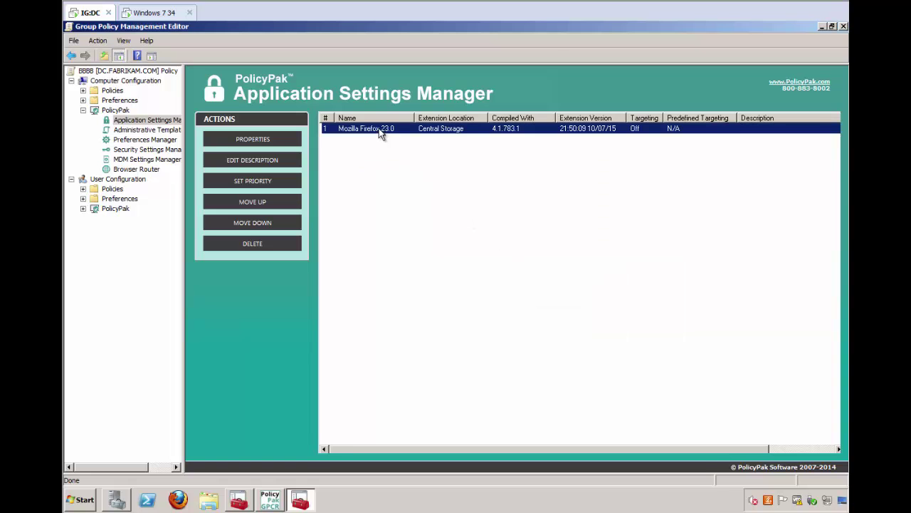
pyautogui.doubleClick(379, 128)
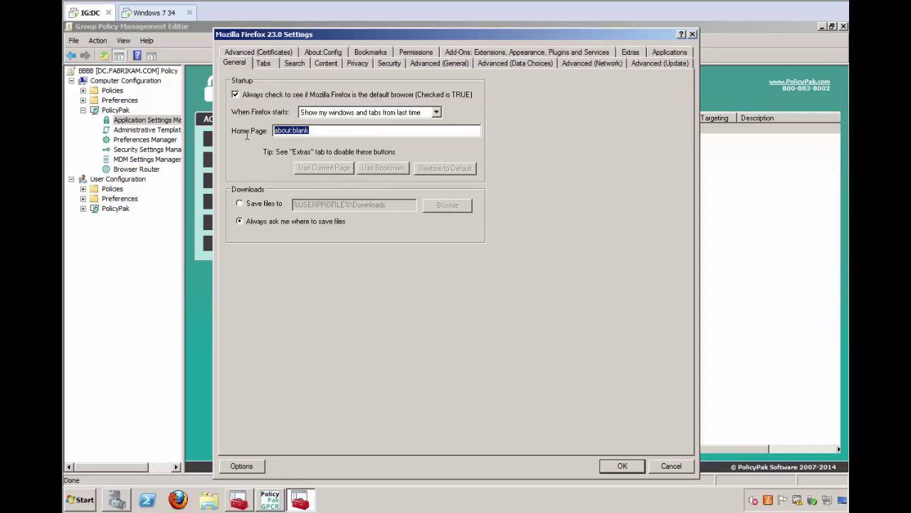
pyautogui.write('www.policypak.com')
pyautogui.rightClick(317, 131)
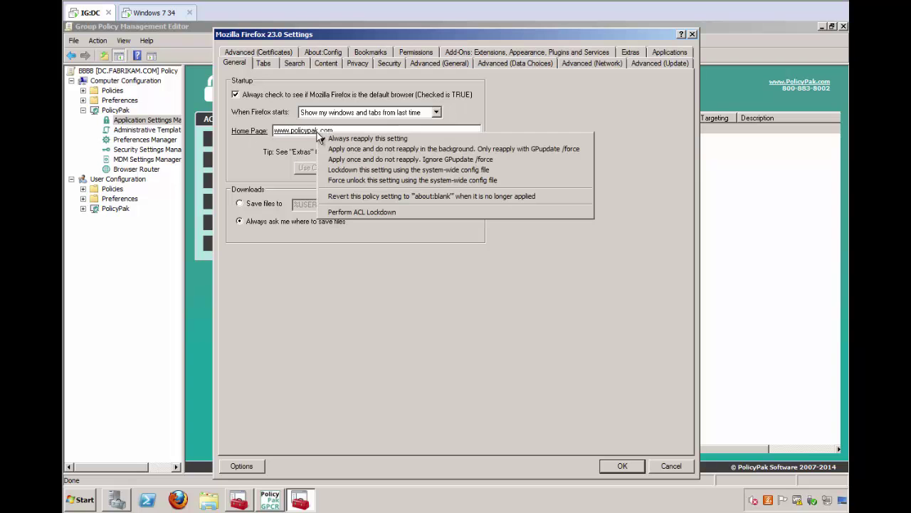
pyautogui.rightClick(350, 169)
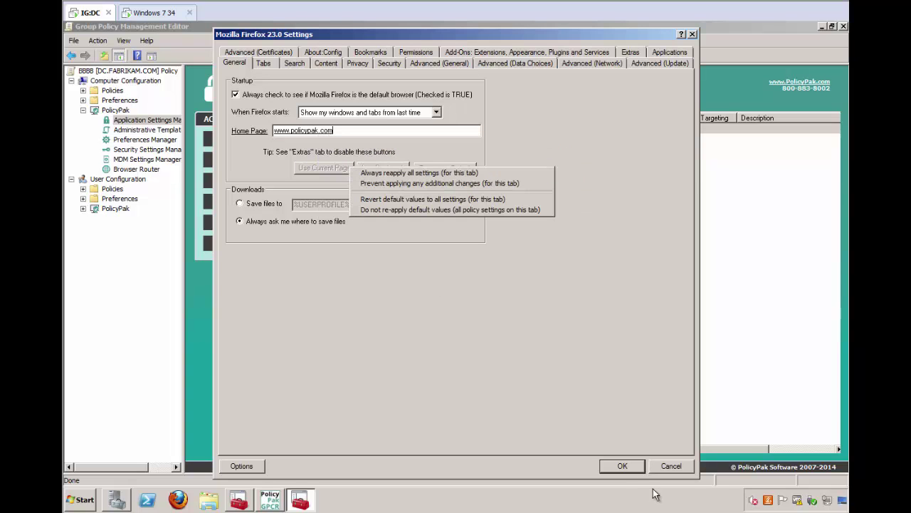
pyautogui.click(624, 466)
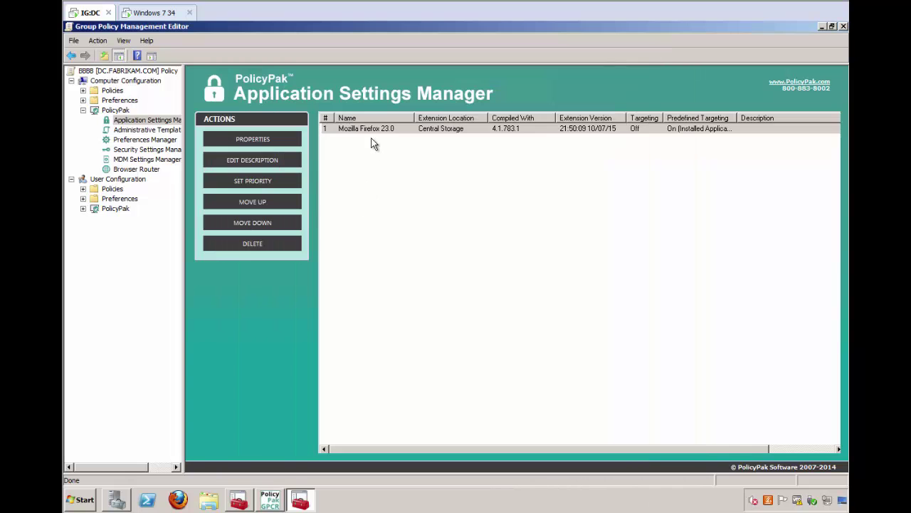
# Step: Export the Mozilla Firefox 23.0 settings as XML file Firefox-Export1 into a new Desktop folder named EXPORTED1
pyautogui.rightClick(372, 129)
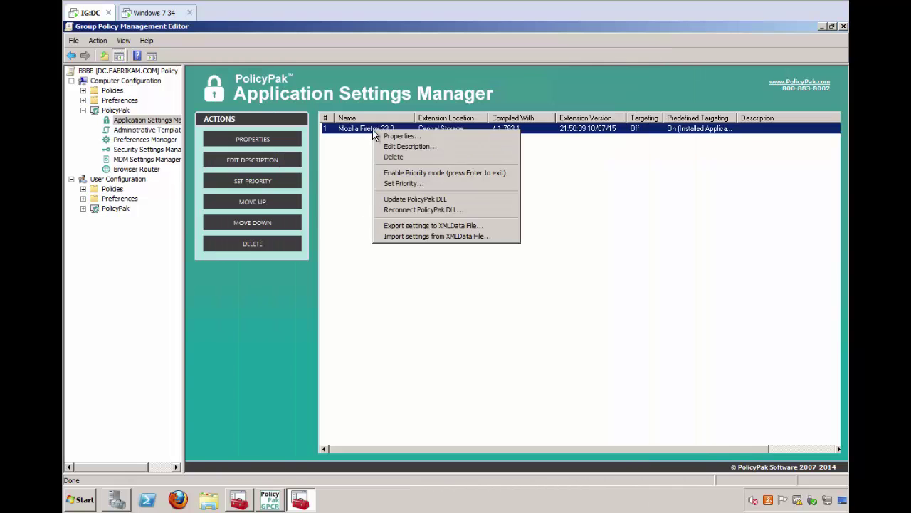
pyautogui.click(442, 226)
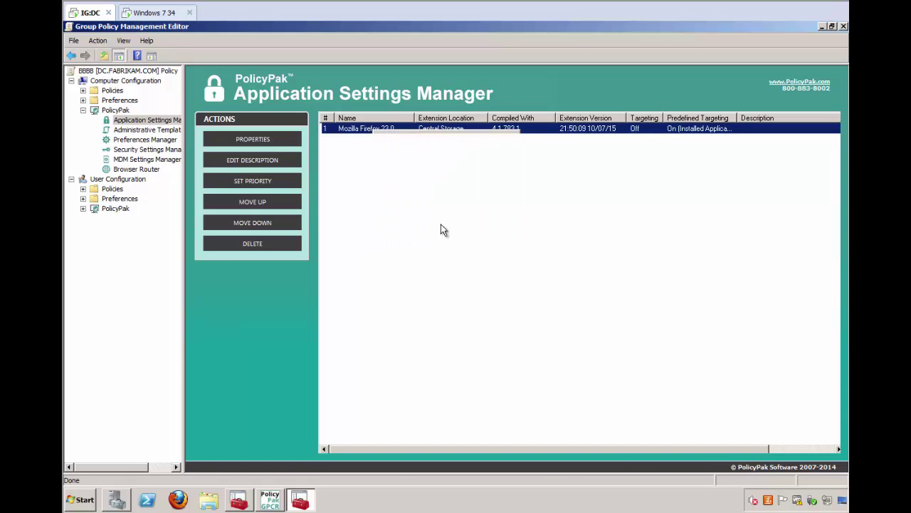
pyautogui.click(213, 173)
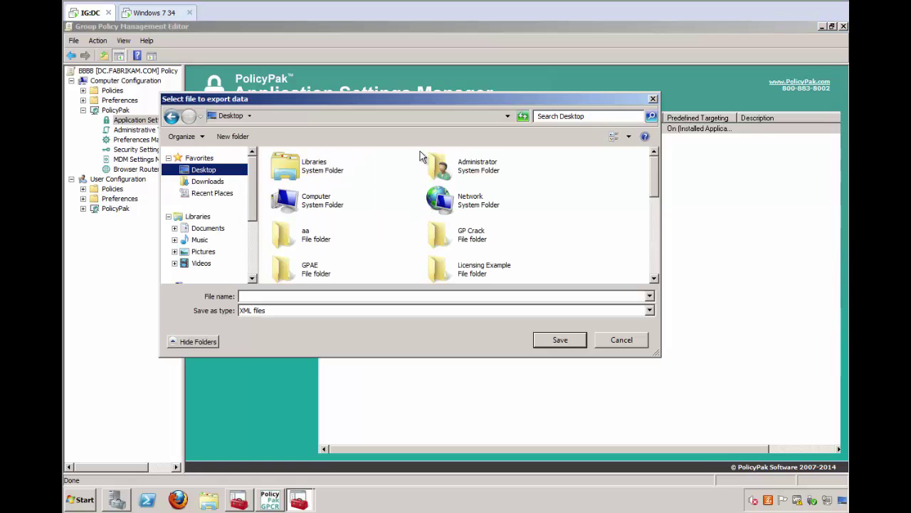
pyautogui.click(233, 137)
pyautogui.write('EXPORTED1')
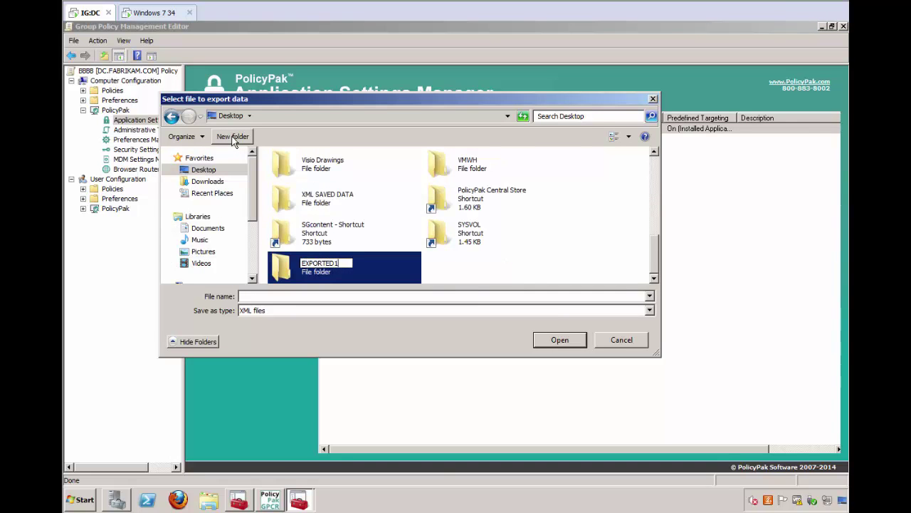
pyautogui.press('Return')
pyautogui.press('Return')
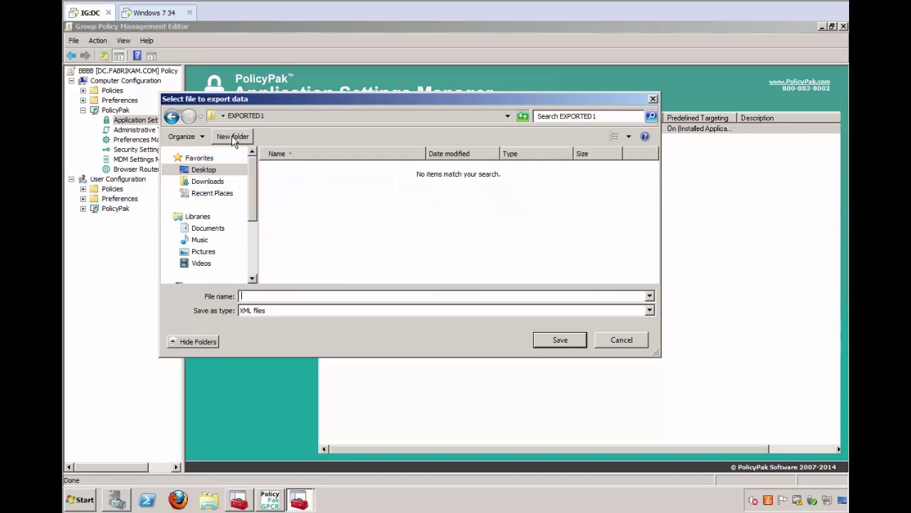
pyautogui.write('Firefox-Export1')
pyautogui.press('Return')
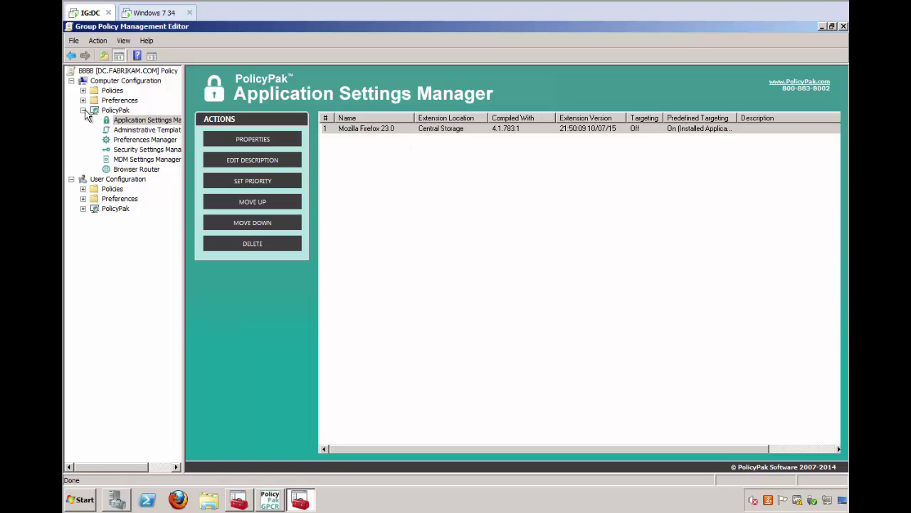
# Step: Open Security Options under the computer-side Local Policies and widen the tree pane to show the full names
pyautogui.click(84, 91)
pyautogui.click(121, 150)
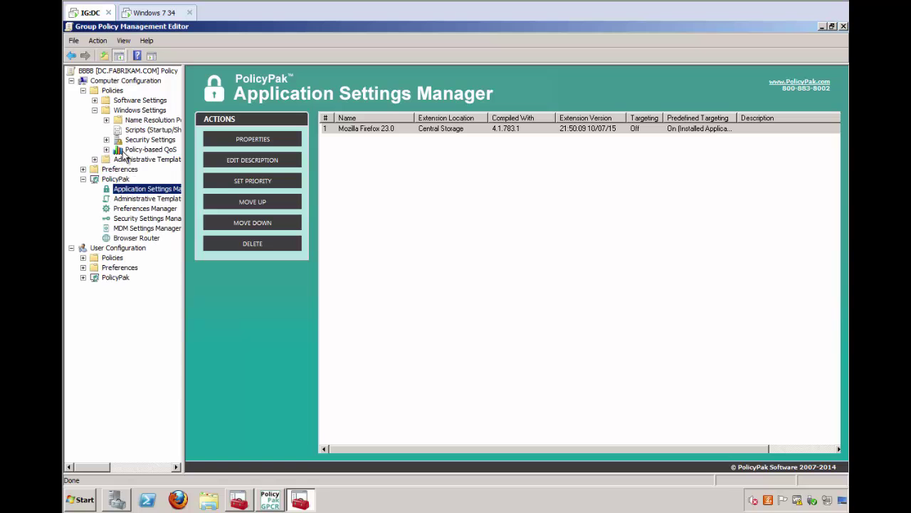
pyautogui.click(106, 141)
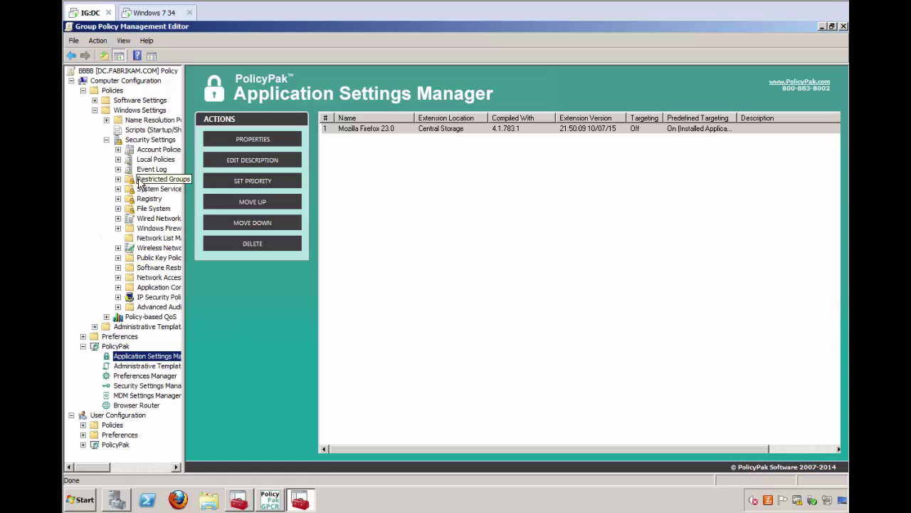
pyautogui.doubleClick(158, 160)
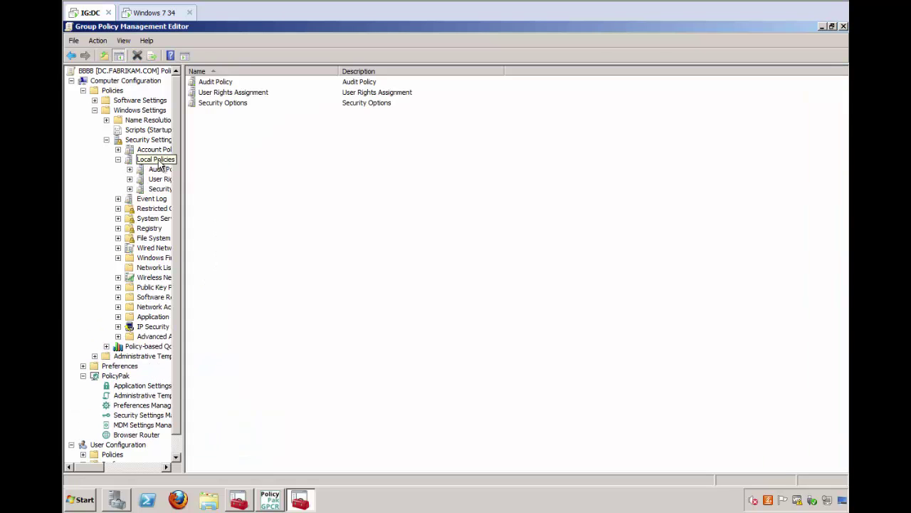
pyautogui.doubleClick(223, 103)
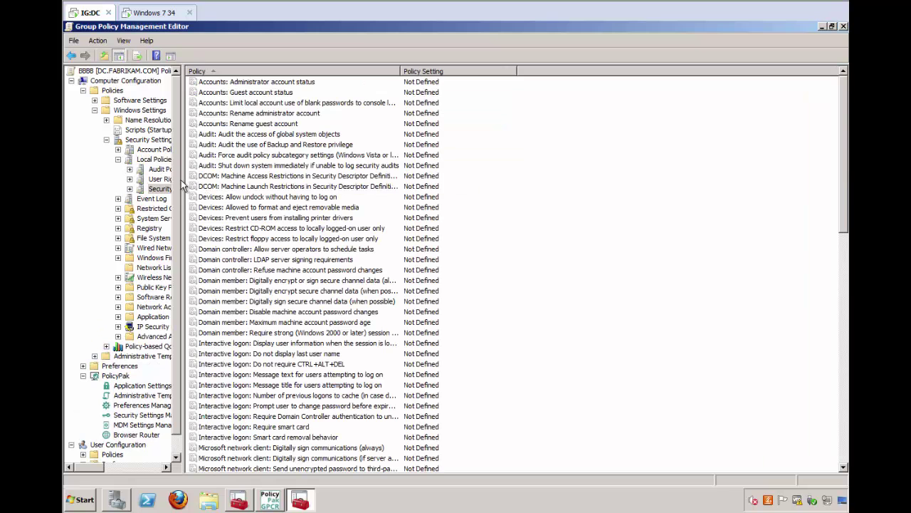
pyautogui.moveTo(183, 185); pyautogui.dragTo(217, 184)
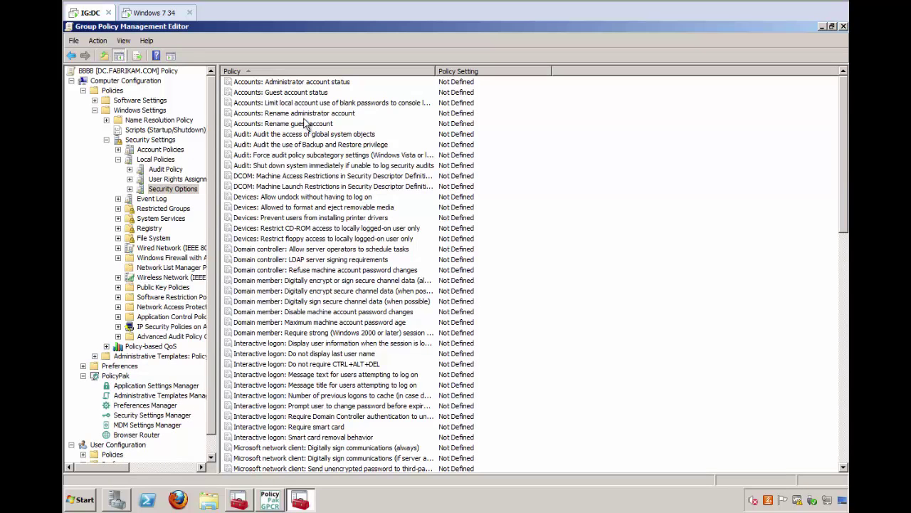
# Step: Define the "Accounts: Rename guest account" policy with the value policypak
pyautogui.doubleClick(305, 124)
pyautogui.click(346, 177)
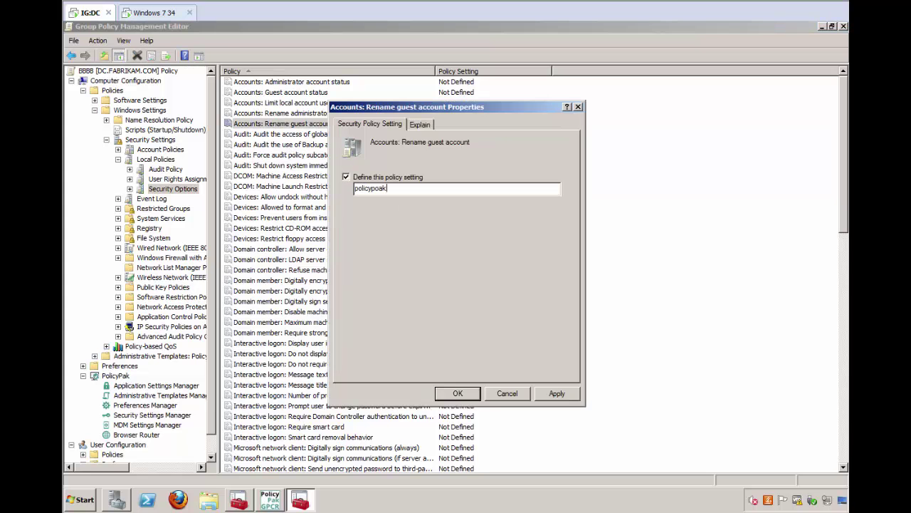
pyautogui.click(463, 395)
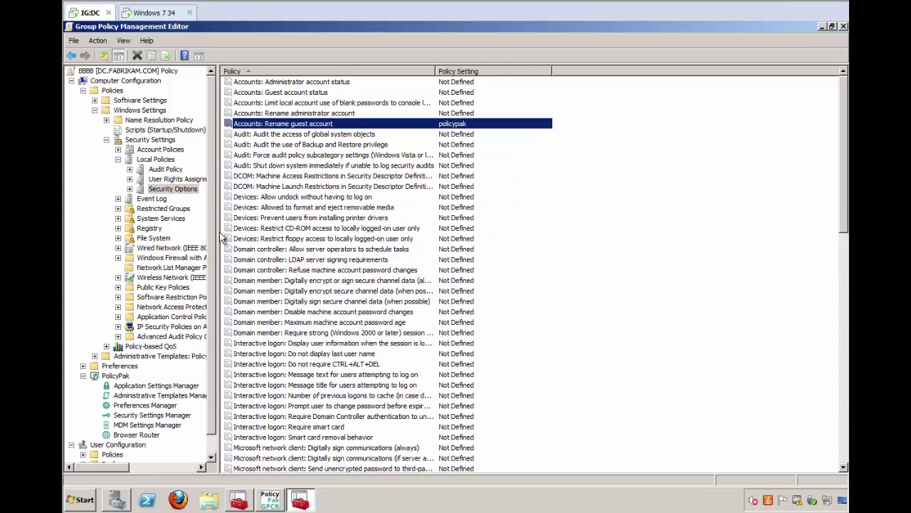
pyautogui.scroll(-1, 219, 237)
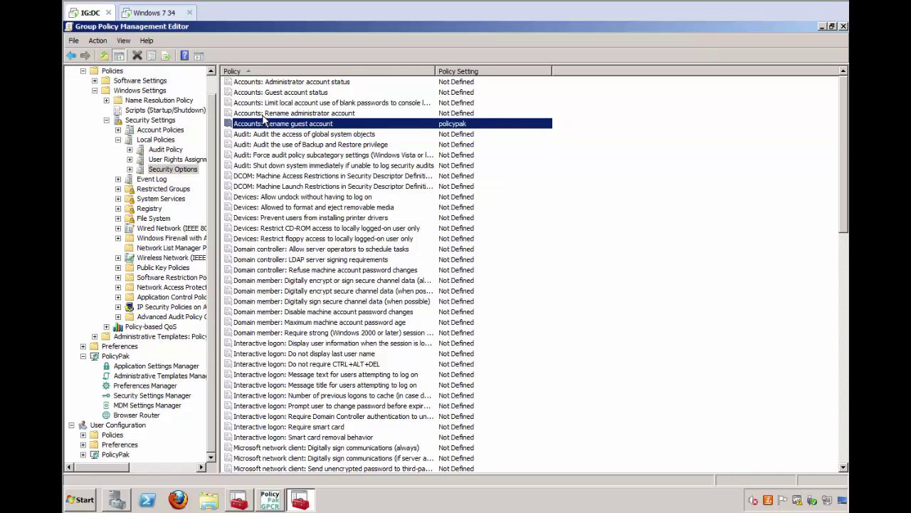
pyautogui.rightClick(188, 171)
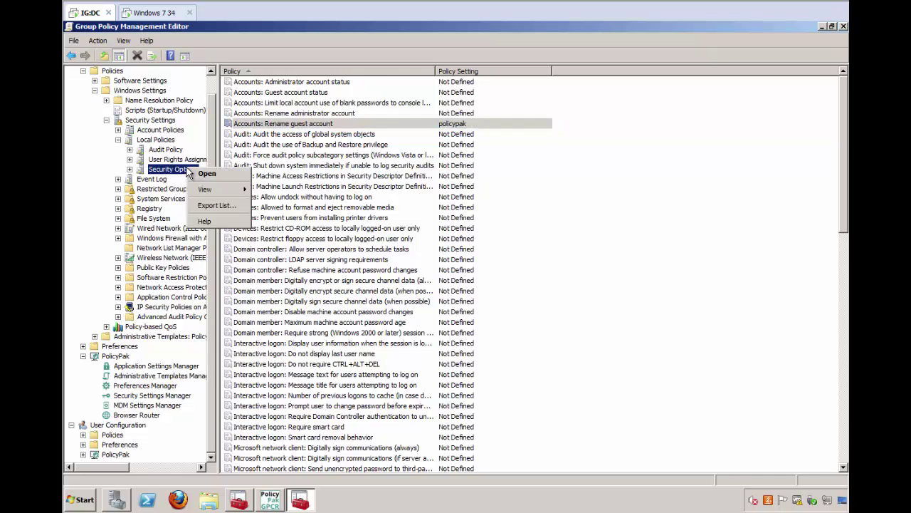
pyautogui.click(566, 225)
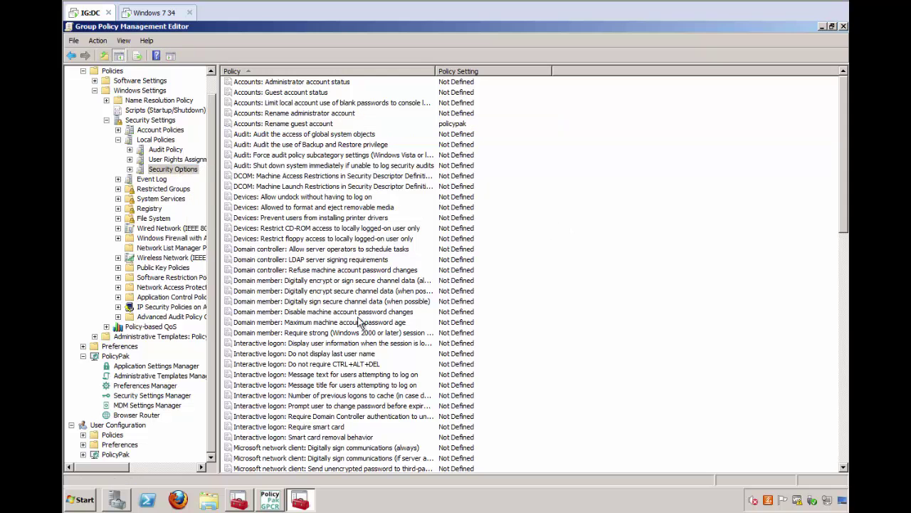
# Step: Start the PolicyPak Security Settings Manager export wizard and advance to the save location without setting targeting filters
pyautogui.click(150, 396)
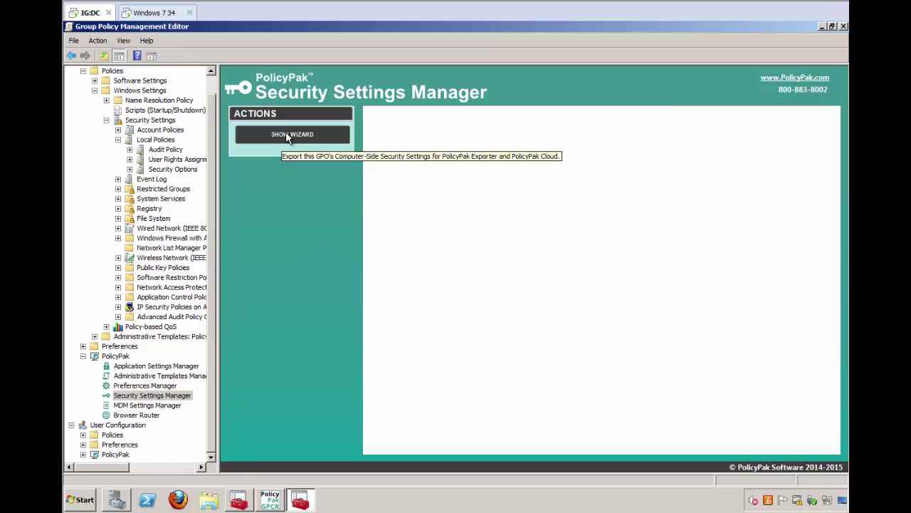
pyautogui.click(287, 137)
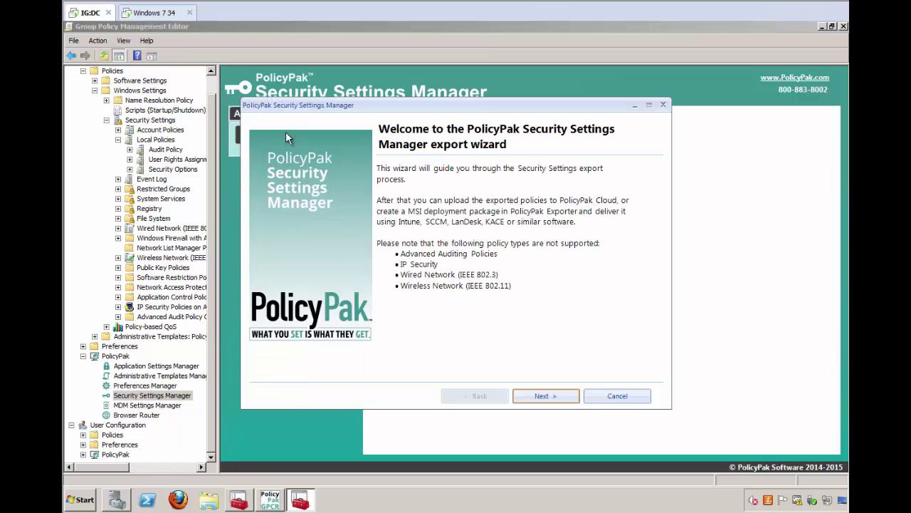
pyautogui.click(555, 399)
pyautogui.click(550, 399)
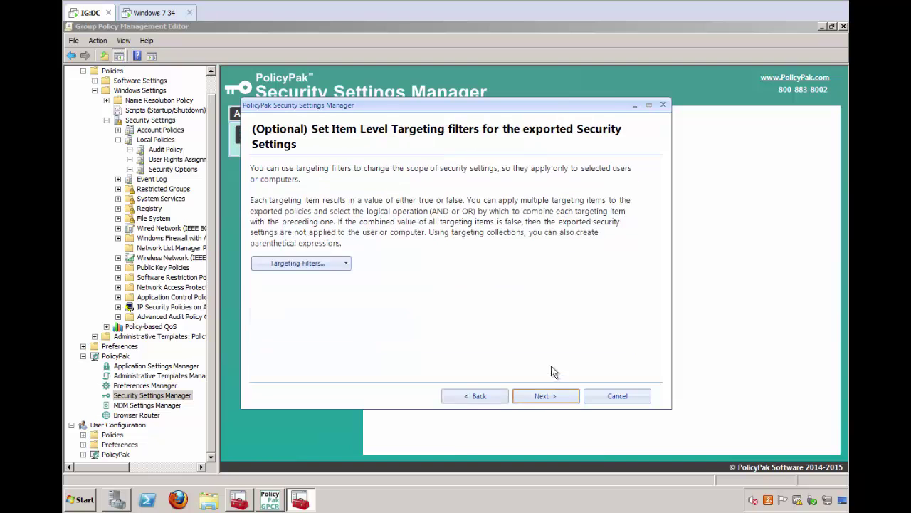
pyautogui.click(472, 398)
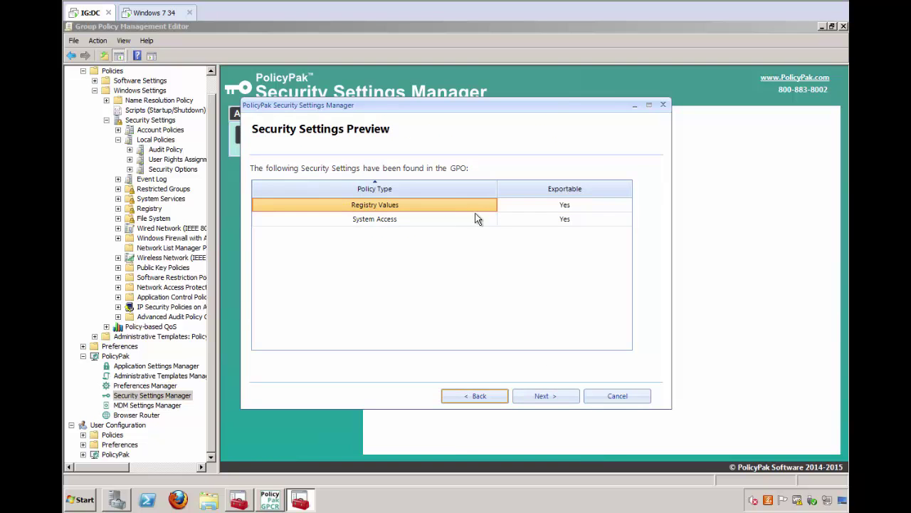
pyautogui.click(559, 399)
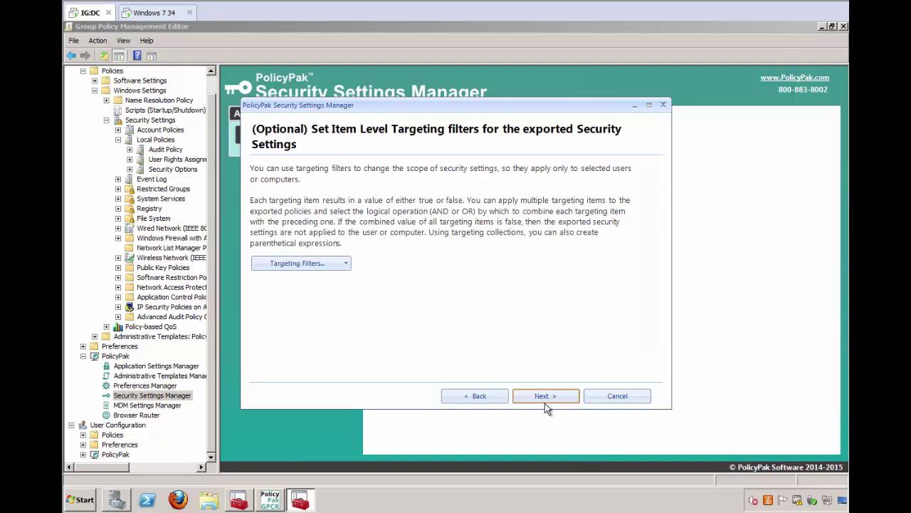
pyautogui.click(551, 395)
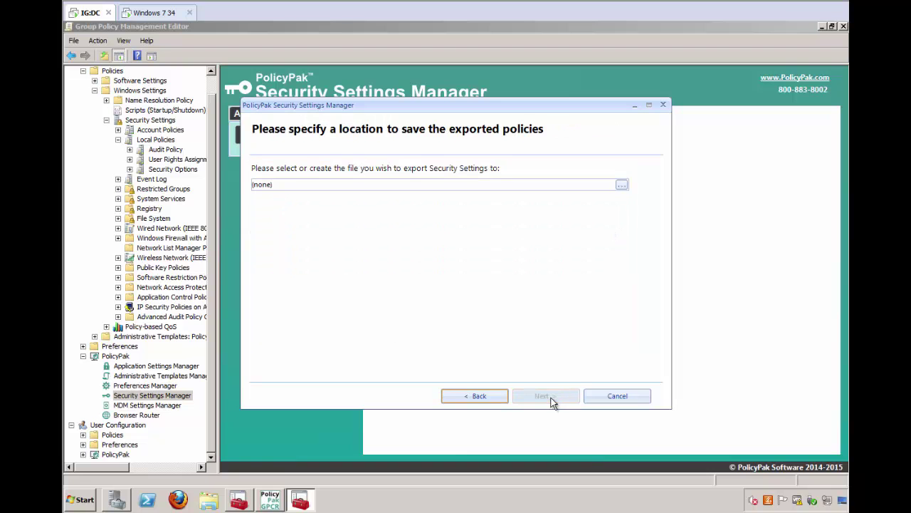
# Step: Export the security settings as XML file Exprted-Sec-Settings into the EXPORTED1 folder and finish the wizard
pyautogui.click(620, 186)
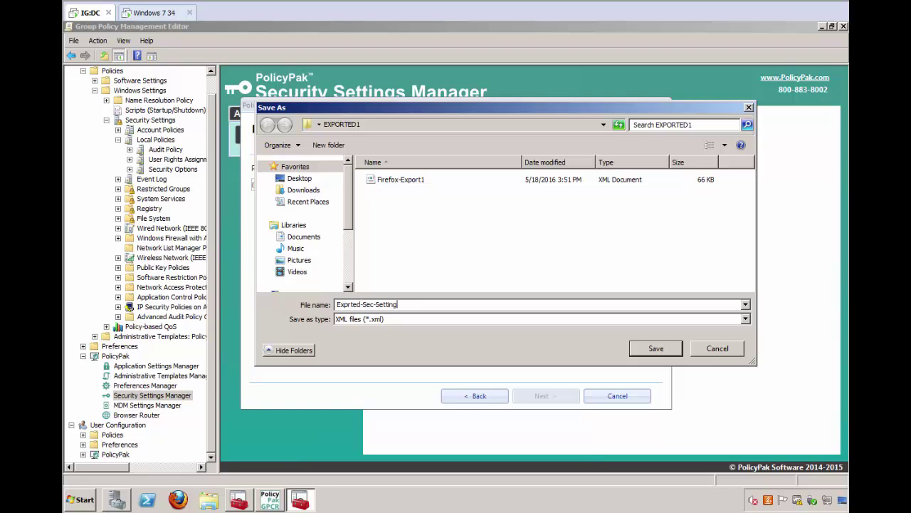
pyautogui.write('s')
pyautogui.press('Return')
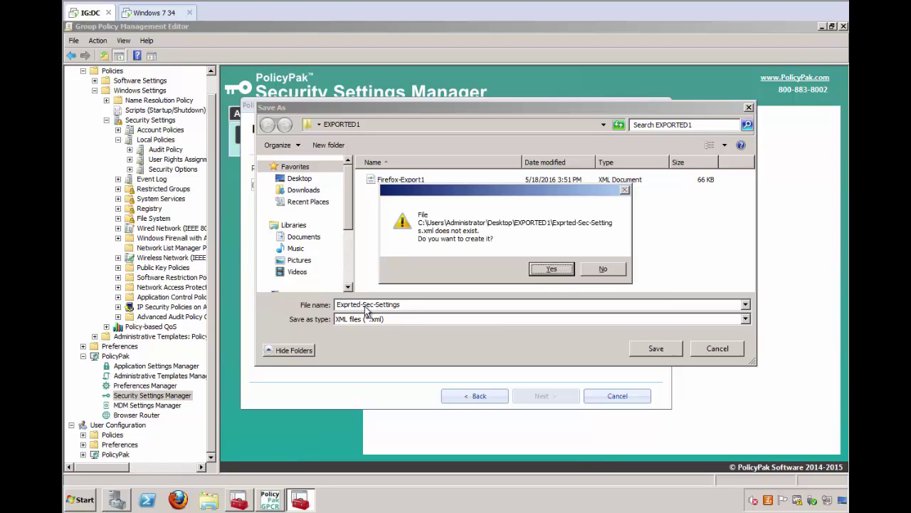
pyautogui.click(569, 269)
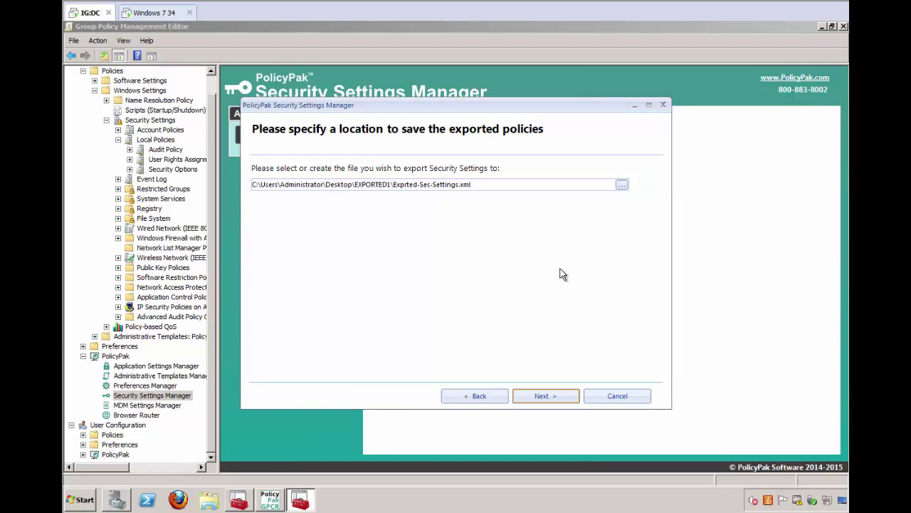
pyautogui.click(549, 397)
pyautogui.click(547, 396)
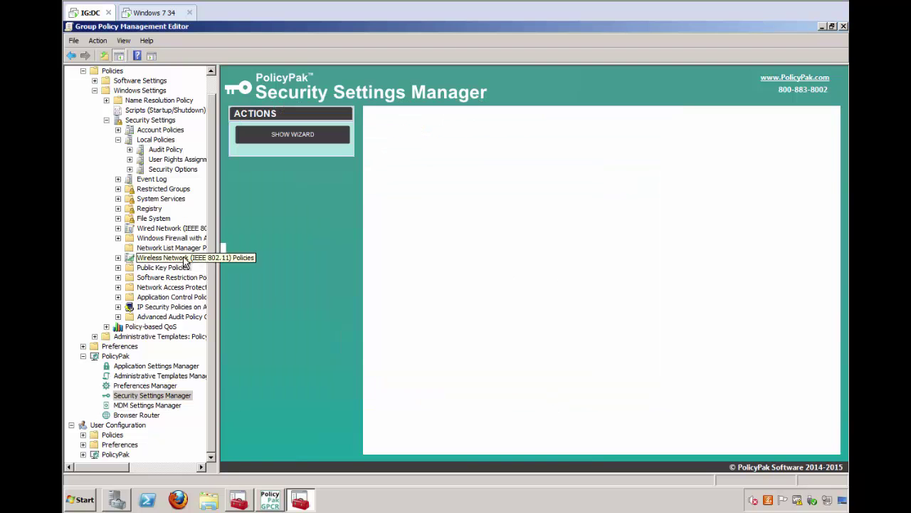
# Step: Expand the computer-side Preferences with Windows Settings and Control Panel Settings, and open Shortcuts
pyautogui.moveTo(211, 133)
pyautogui.mouseDown()
pyautogui.moveTo(214, 117)
pyautogui.moveTo(211, 136)
pyautogui.mouseUp()
pyautogui.click(83, 346)
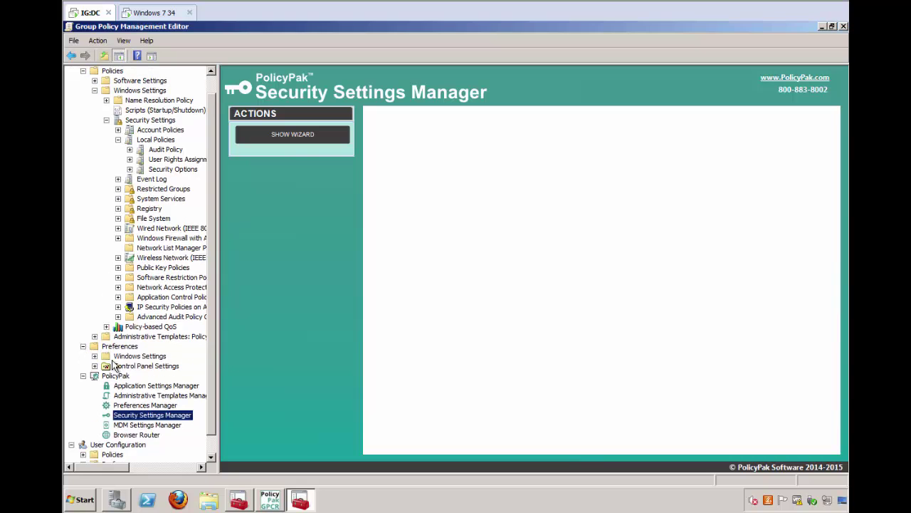
pyautogui.click(96, 365)
pyautogui.click(95, 356)
pyautogui.scroll(-4, 142, 299)
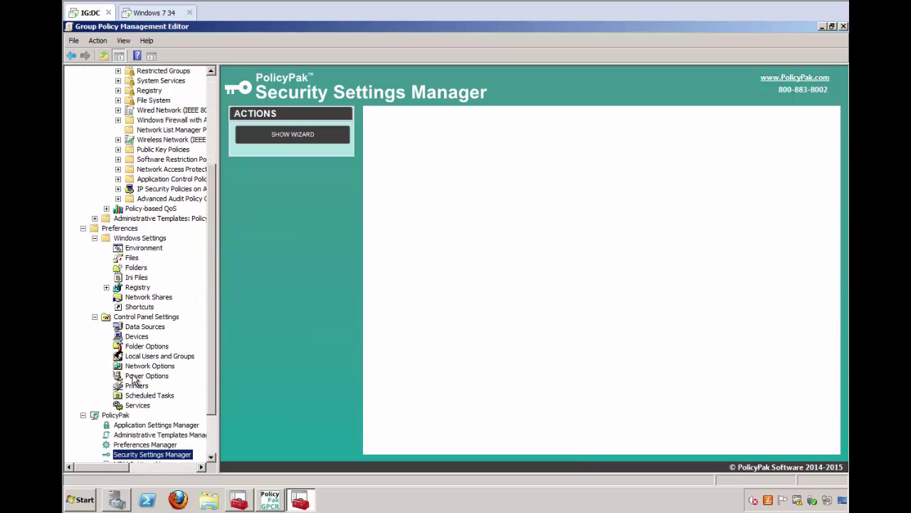
pyautogui.click(151, 307)
# Step: Start a new shortcut preference item with target type URL and location Desktop
pyautogui.rightClick(411, 169)
pyautogui.moveTo(427, 172)
pyautogui.click(513, 172)
pyautogui.click(467, 187)
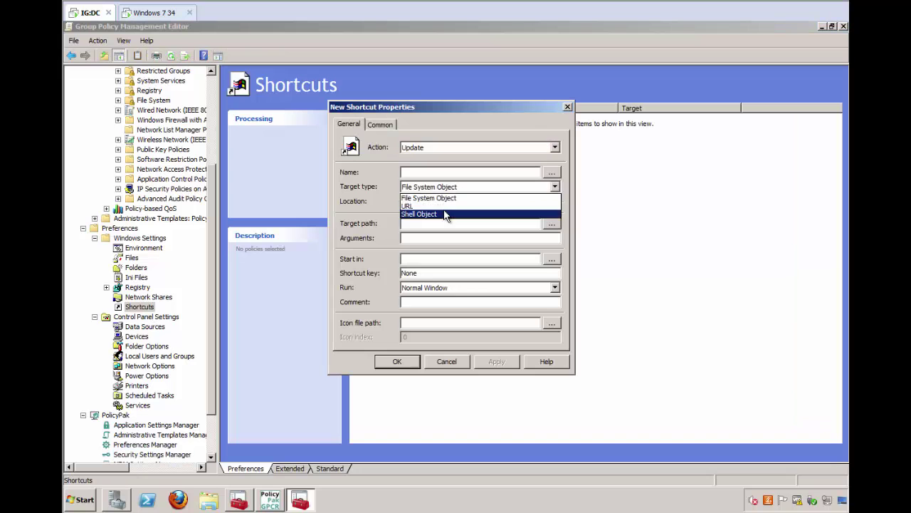
pyautogui.click(443, 207)
pyautogui.click(440, 202)
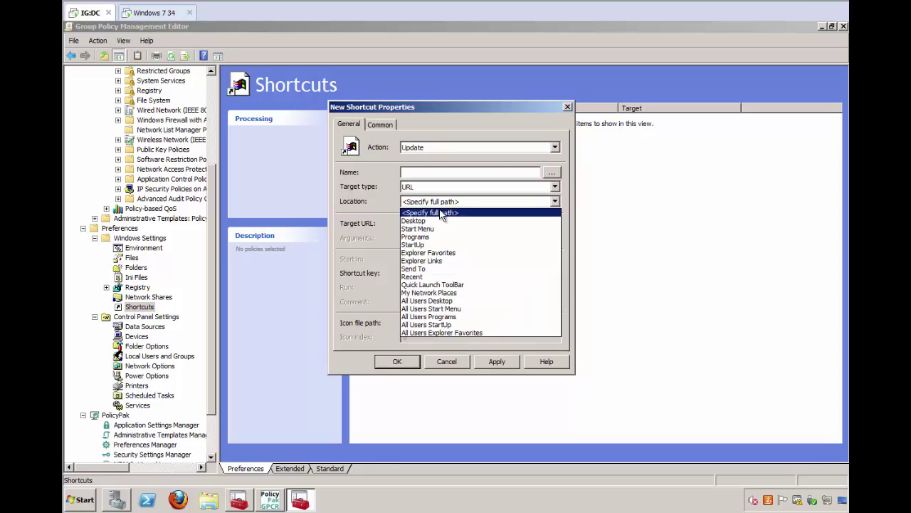
pyautogui.click(440, 213)
pyautogui.click(437, 173)
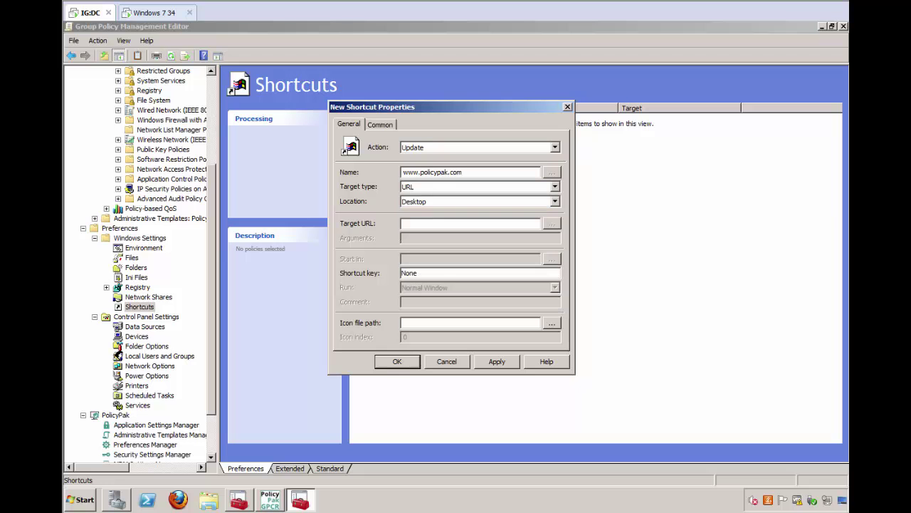
pyautogui.hotkey('ctrl', 'a')
pyautogui.hotkey('ctrl', 'c')
pyautogui.click(460, 224)
pyautogui.hotkey('ctrl', 'v')
# Step: Assign the padlock icon from SHELL32.dll to the shortcut and save the new item
pyautogui.click(552, 323)
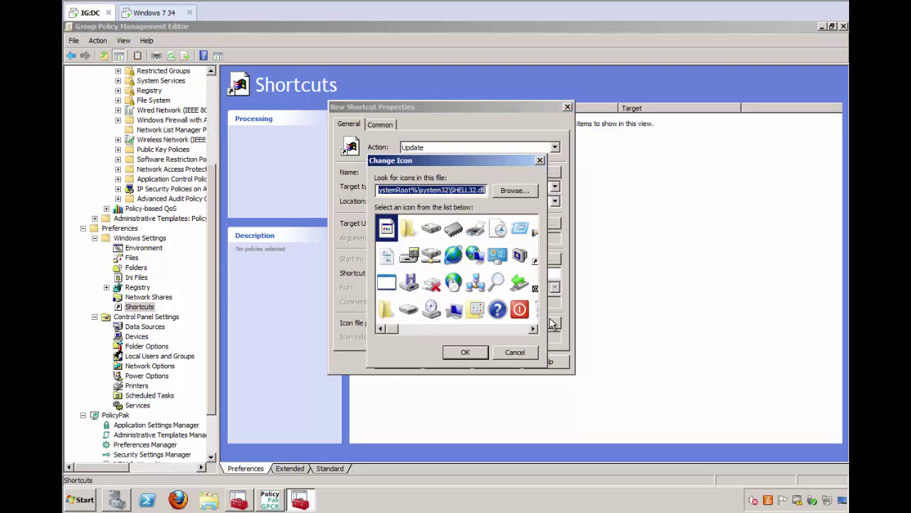
pyautogui.click(514, 329)
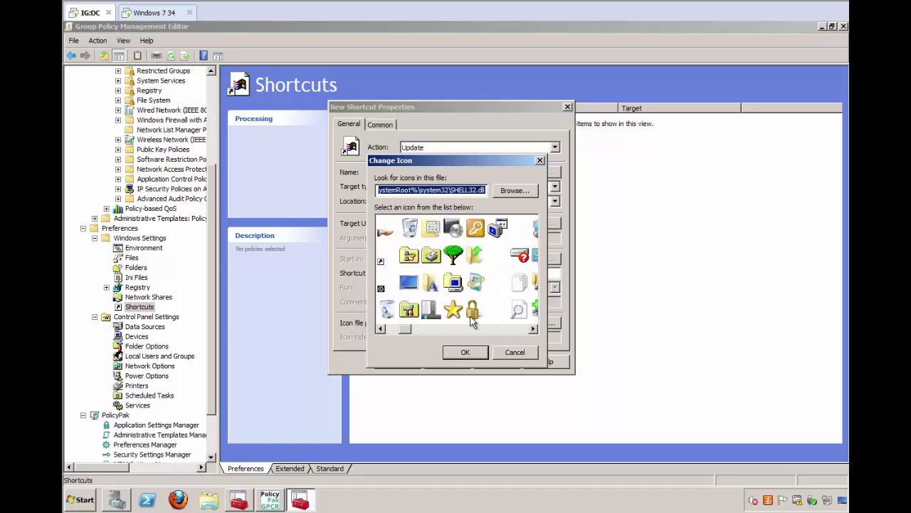
pyautogui.click(475, 309)
pyautogui.click(463, 353)
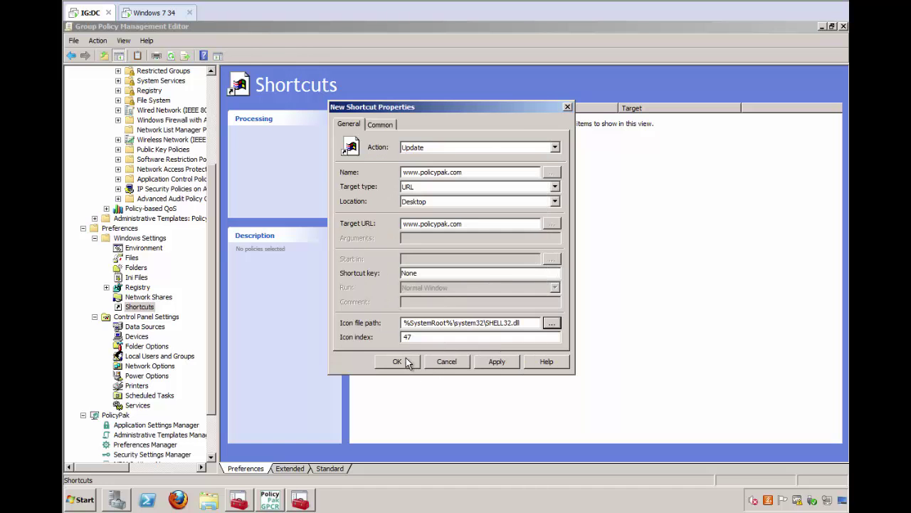
pyautogui.click(397, 361)
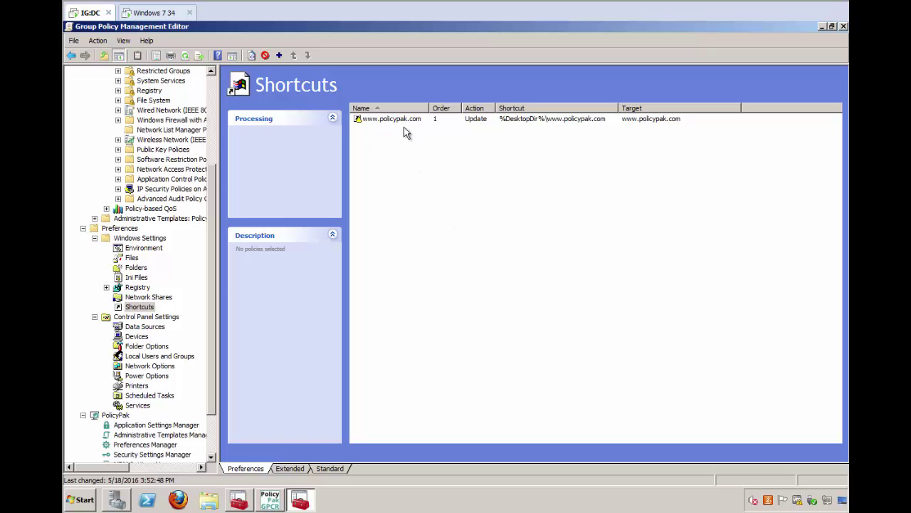
pyautogui.moveTo(401, 29); pyautogui.dragTo(528, 208)
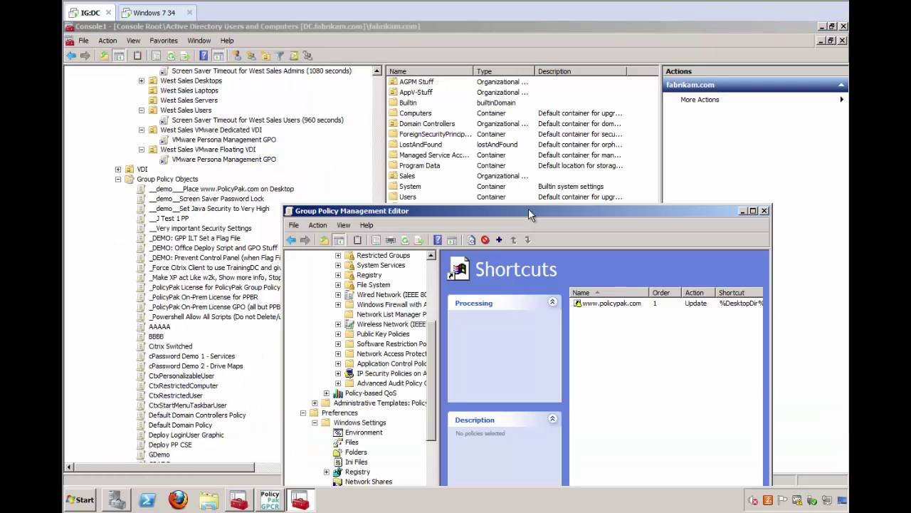
pyautogui.click(823, 26)
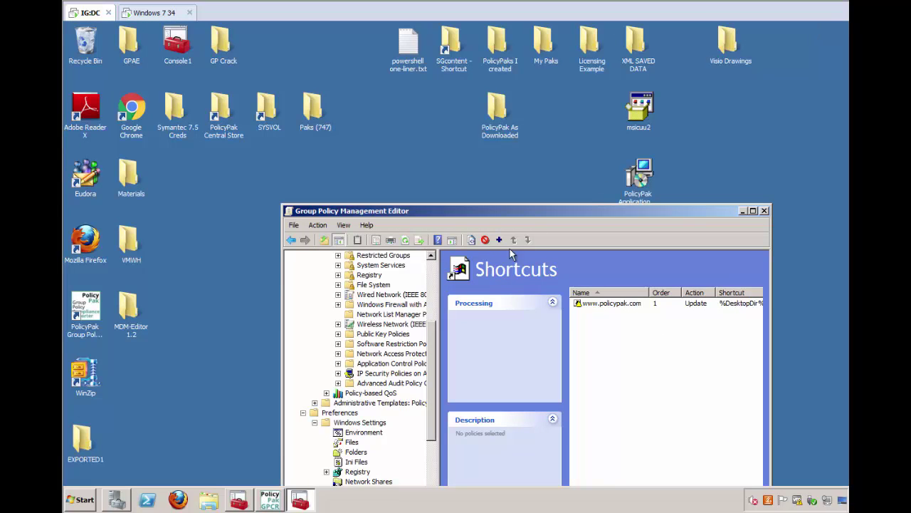
pyautogui.moveTo(590, 304); pyautogui.dragTo(87, 435)
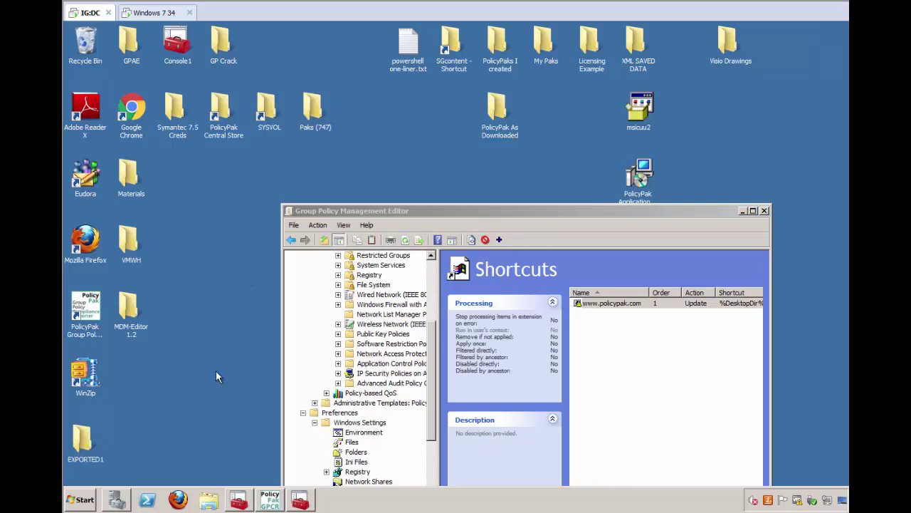
pyautogui.doubleClick(481, 210)
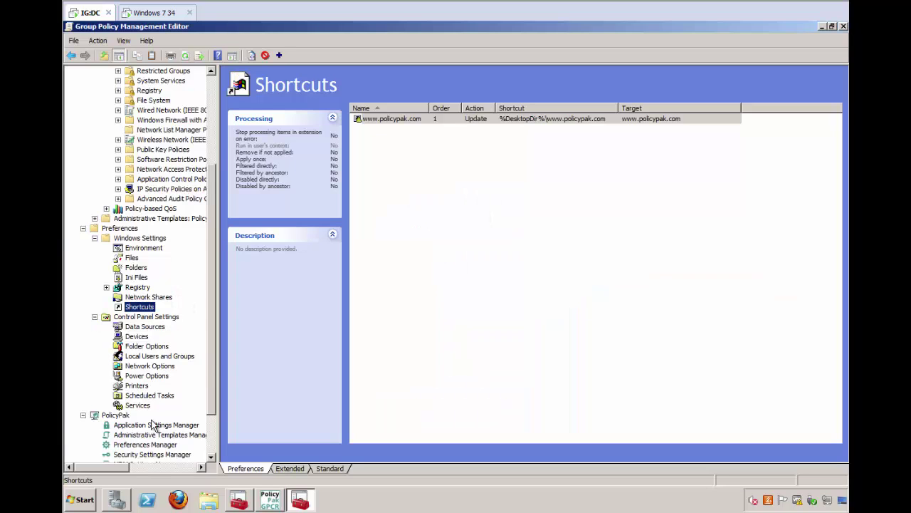
# Step: Preview the exportable items in the computer-side PolicyPak Preferences Manager export wizard and exit without exporting
pyautogui.scroll(-2, 139, 383)
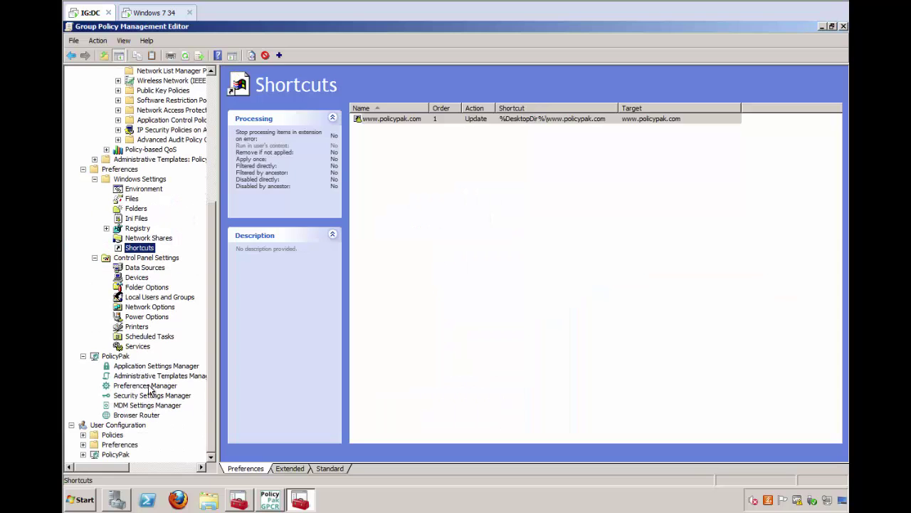
pyautogui.click(158, 385)
pyautogui.click(316, 134)
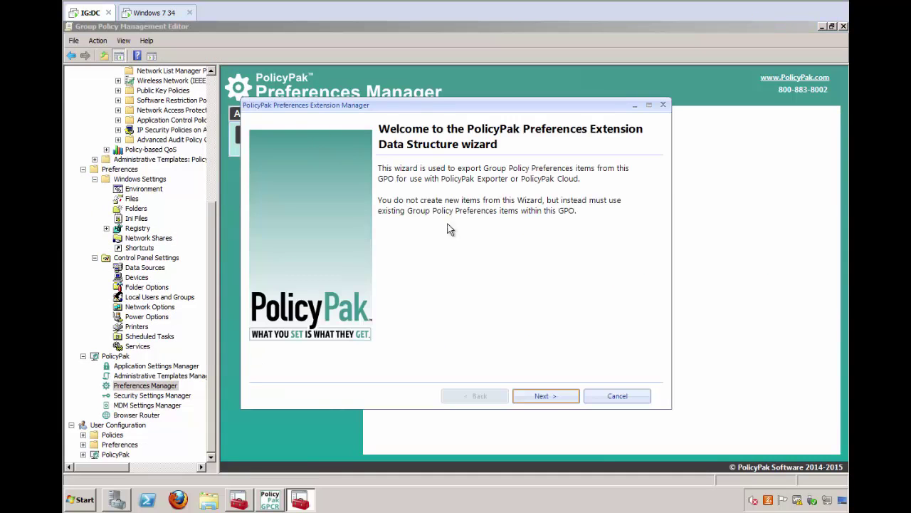
pyautogui.click(534, 396)
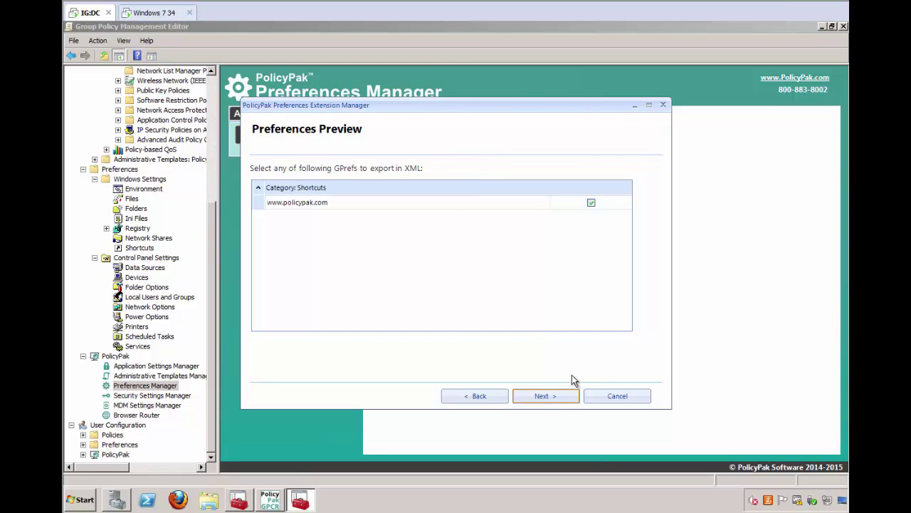
pyautogui.click(605, 396)
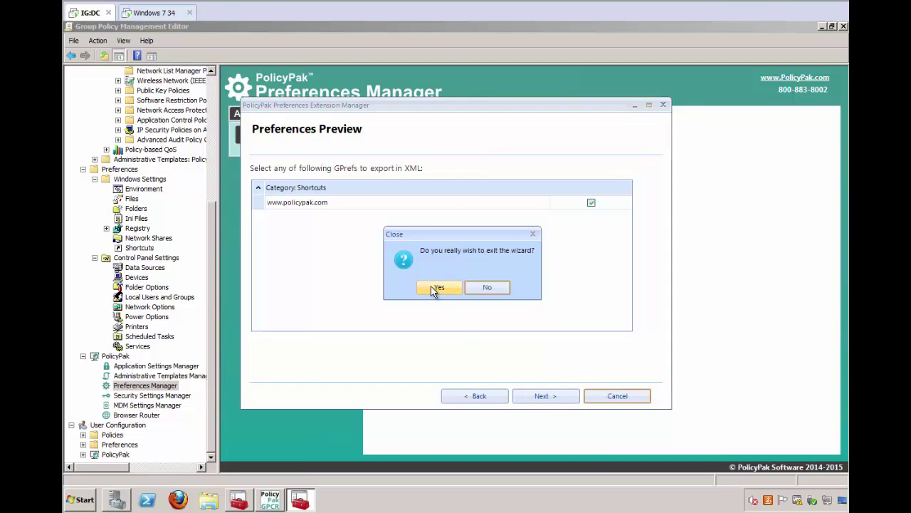
pyautogui.click(435, 289)
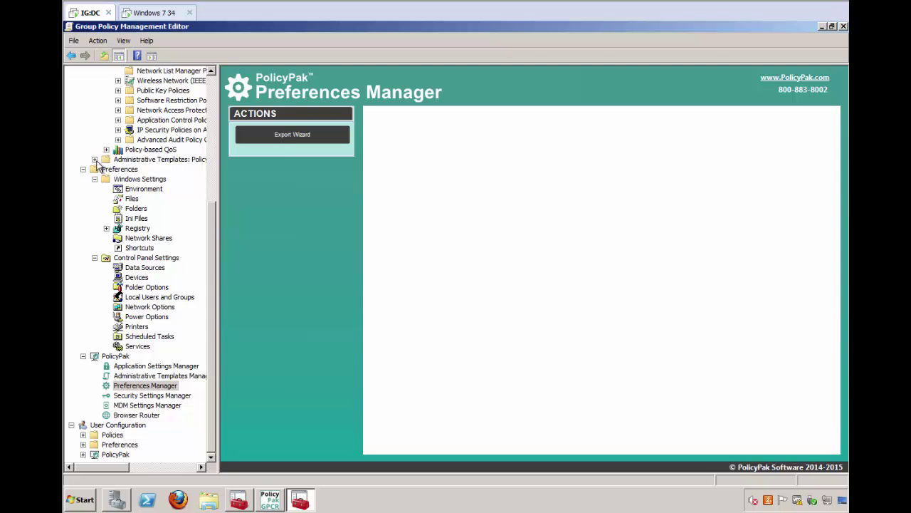
# Step: Try to enable "Prohibit access to Control Panel and PC settings" under the user-side Administrative Templates
pyautogui.click(83, 435)
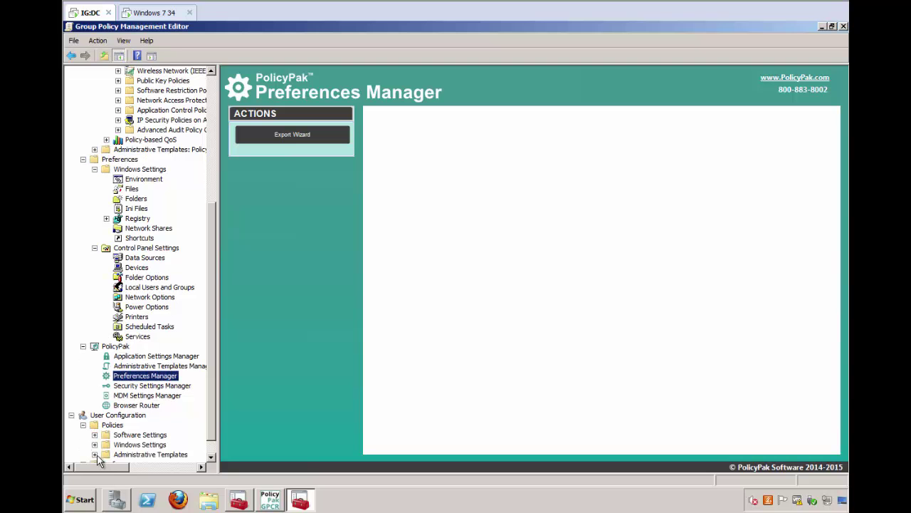
pyautogui.click(94, 452)
pyautogui.click(155, 355)
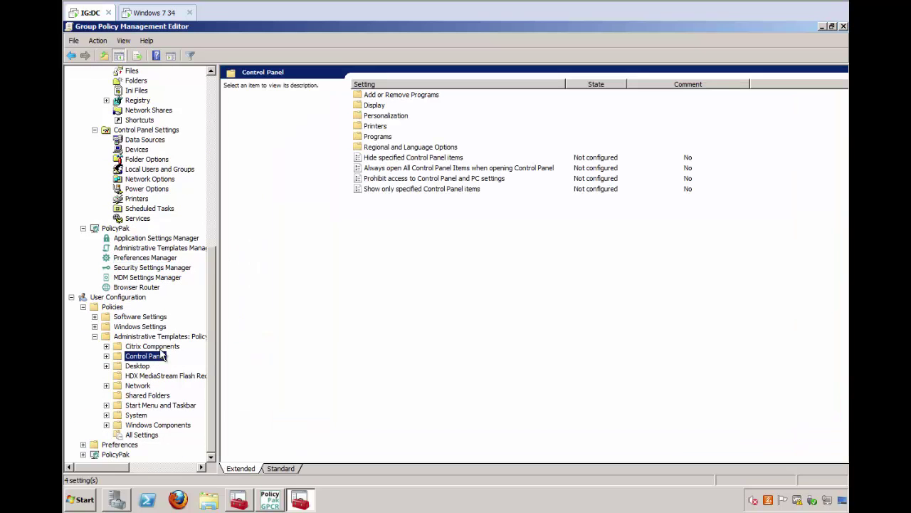
pyautogui.click(413, 182)
pyautogui.doubleClick(413, 183)
pyautogui.click(111, 107)
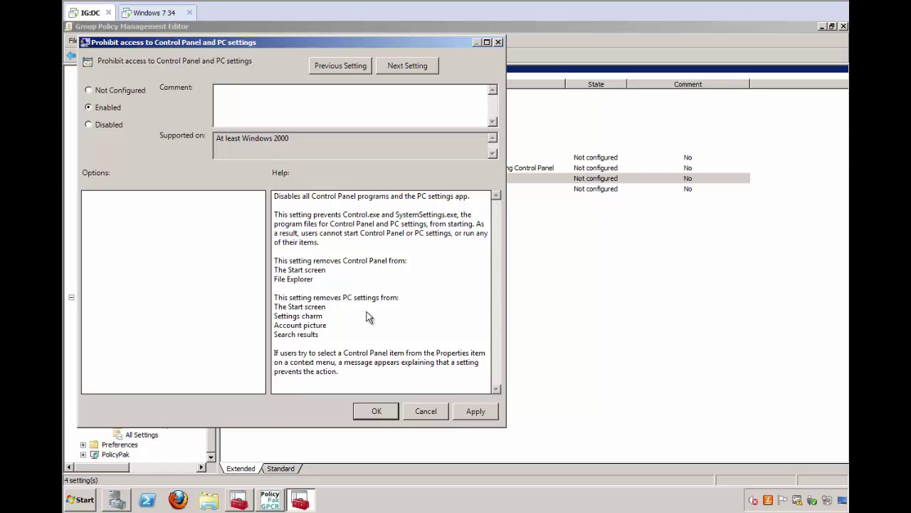
pyautogui.click(431, 411)
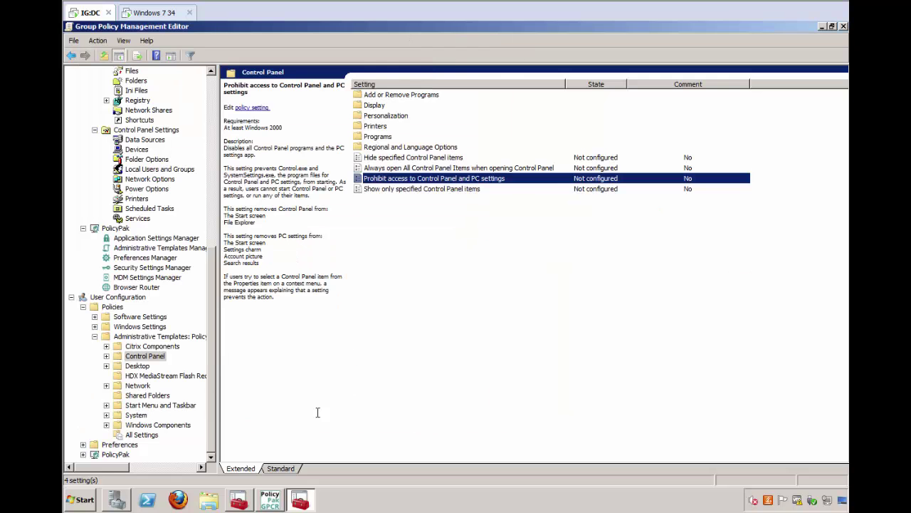
# Step: Open the user-side PolicyPak Administrative Templates Manager and start adding a new policy
pyautogui.click(83, 454)
pyautogui.click(119, 397)
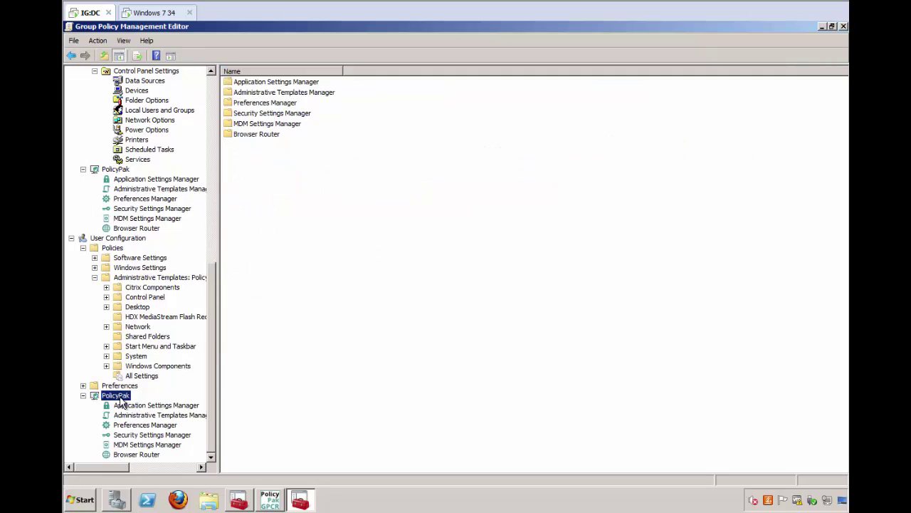
pyautogui.click(170, 417)
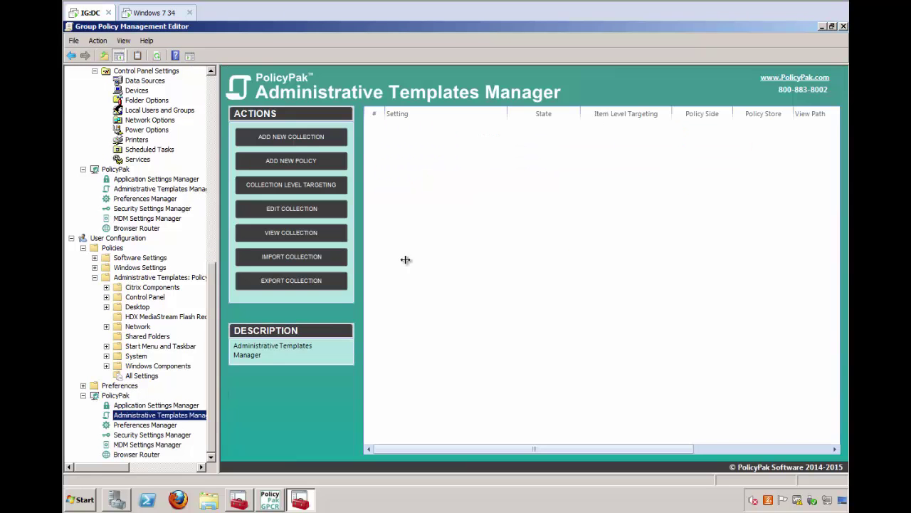
pyautogui.rightClick(417, 164)
pyautogui.moveTo(541, 169)
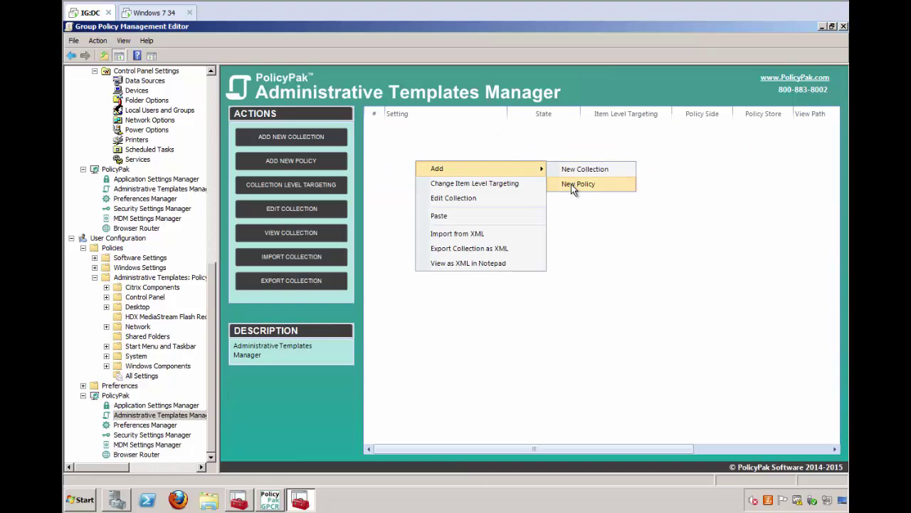
pyautogui.click(571, 184)
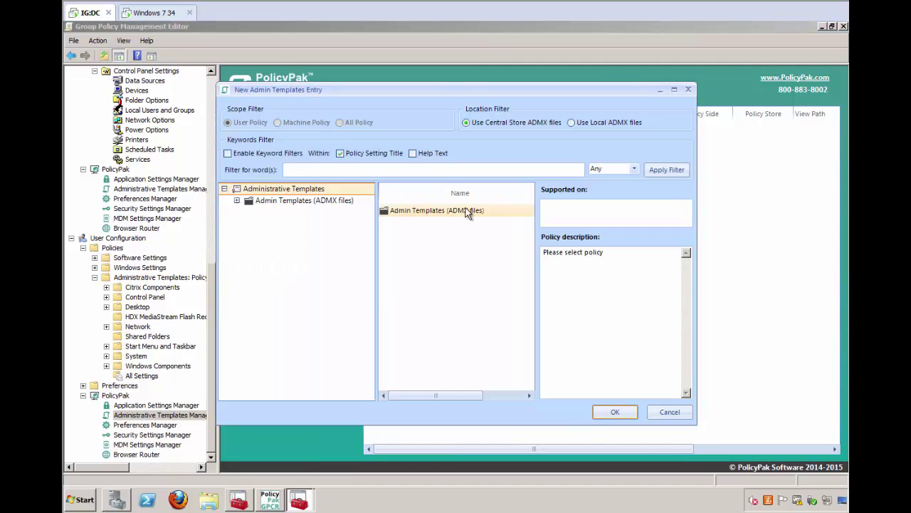
# Step: Add the Control Panel policy "Prohibit access to Control Panel and PC settings" and set it to Enabled
pyautogui.doubleClick(396, 214)
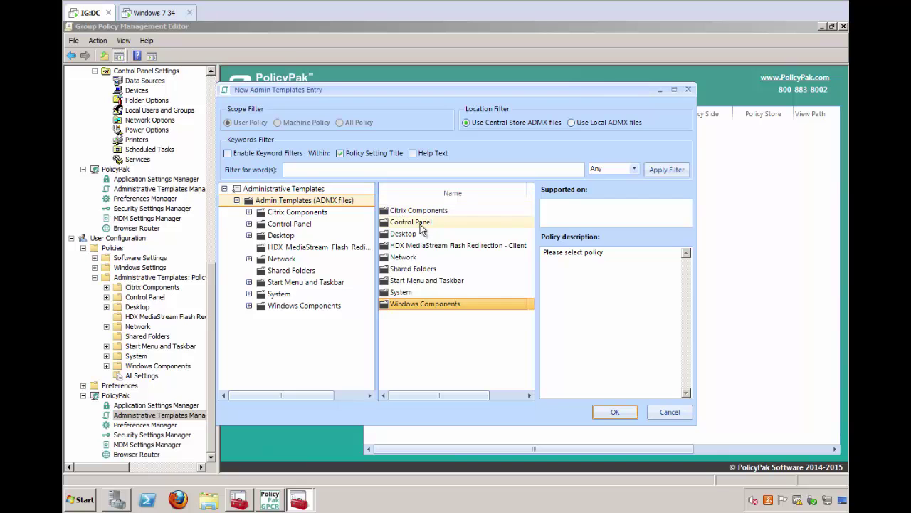
pyautogui.doubleClick(422, 222)
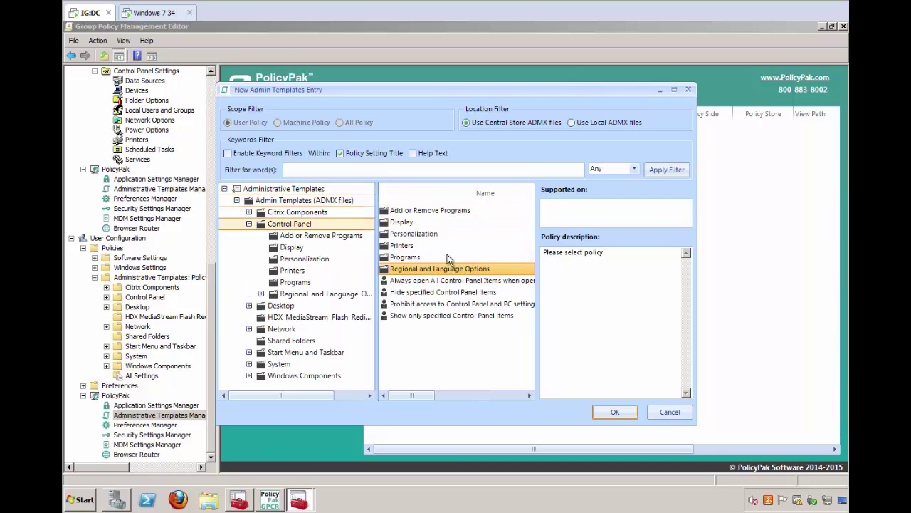
pyautogui.click(448, 304)
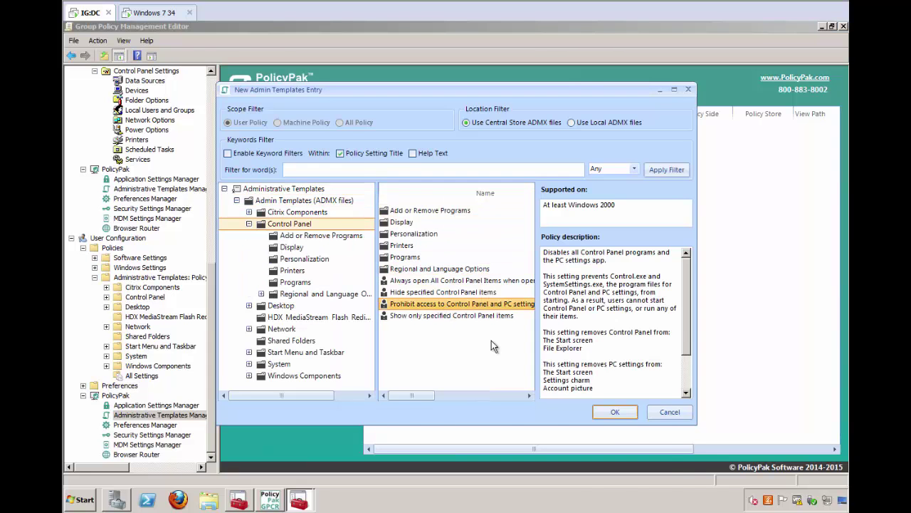
pyautogui.click(145, 141)
pyautogui.moveTo(262, 79); pyautogui.dragTo(281, 64)
pyautogui.moveTo(481, 71); pyautogui.dragTo(492, 53)
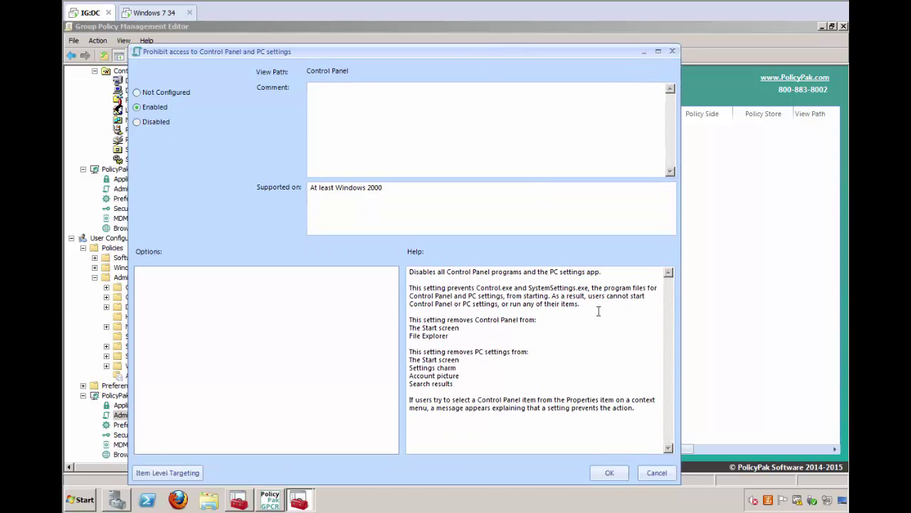
pyautogui.click(608, 472)
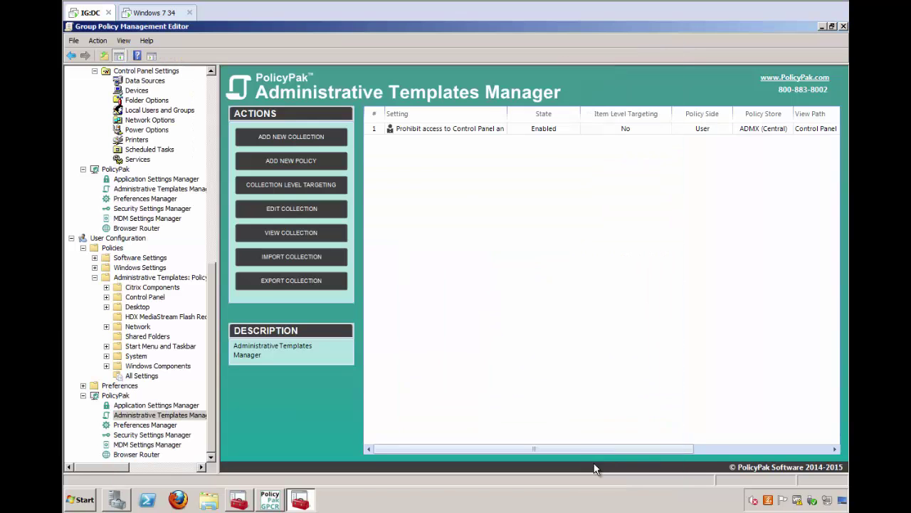
# Step: Export the Control Panel policy to EXPORTED1 as "Exported-Real-ADMX-Setting-ControlPanel" XML and close the Group Policy editor
pyautogui.rightClick(432, 128)
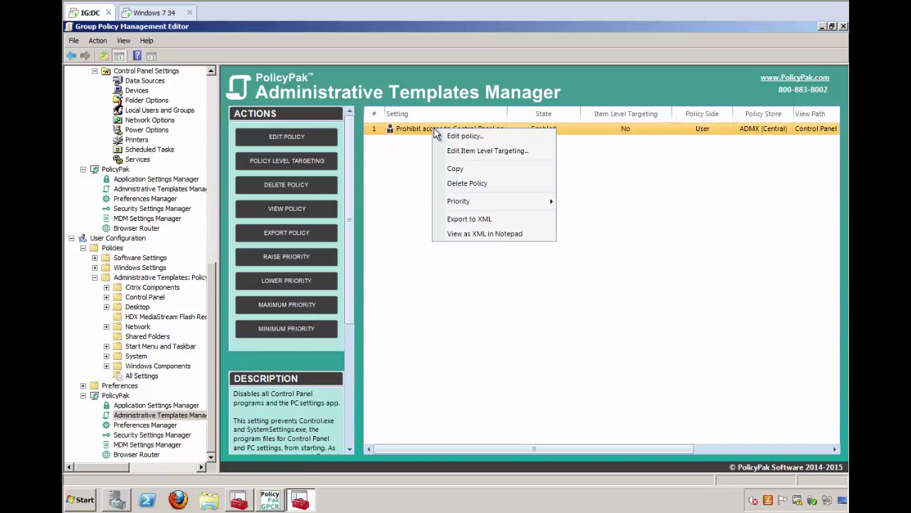
pyautogui.click(494, 220)
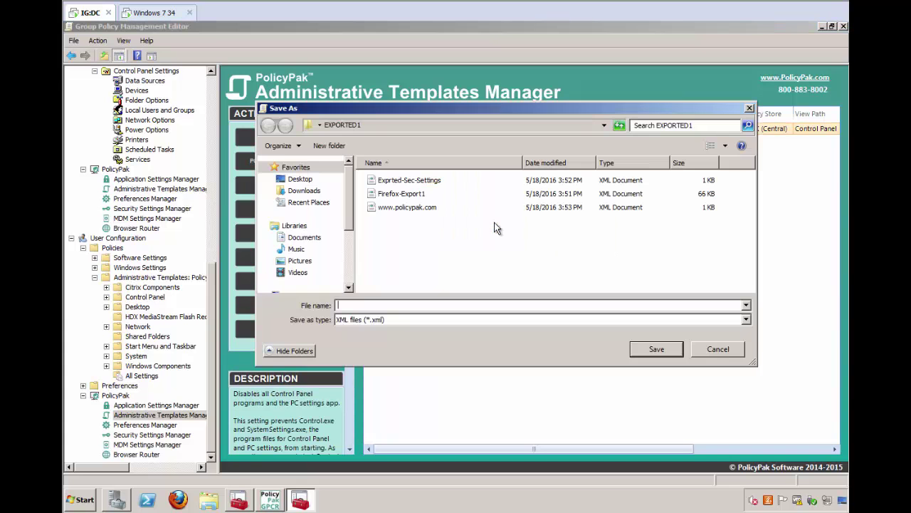
pyautogui.write('Exported-Real-ADMX-Setting-ControlPanel')
pyautogui.press('Return')
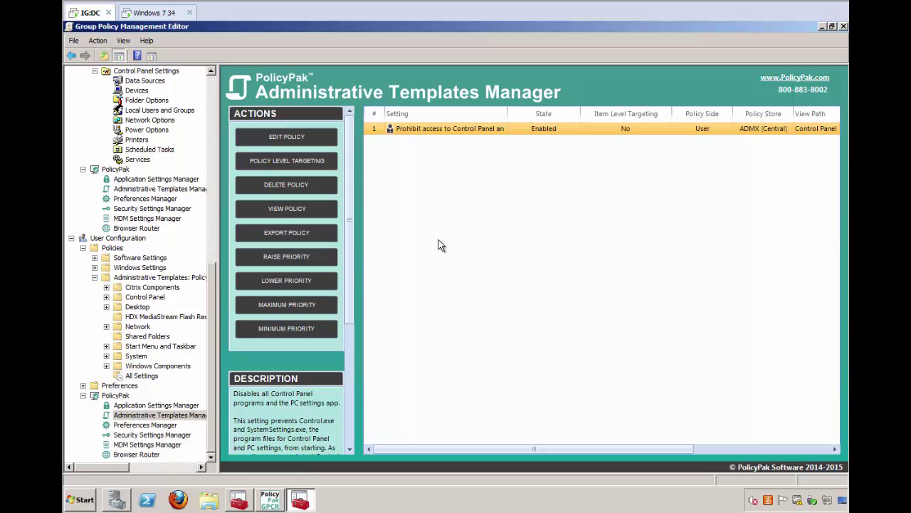
pyautogui.click(843, 27)
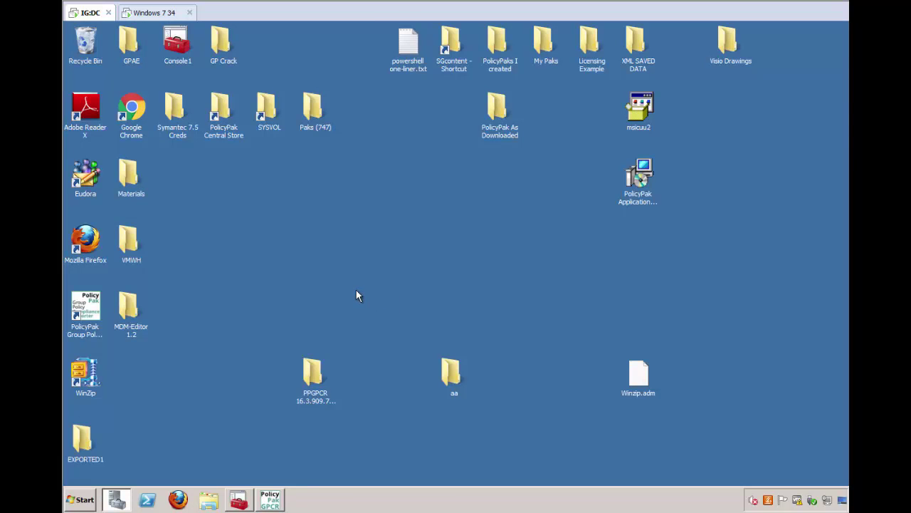
# Step: Launch the PolicyPak Exporter Tool and begin creating a new MSI installer
pyautogui.click(81, 500)
pyautogui.write('pol')
pyautogui.press('Down')
pyautogui.press('Down')
pyautogui.press('Down')
pyautogui.press('Down')
pyautogui.press('Down')
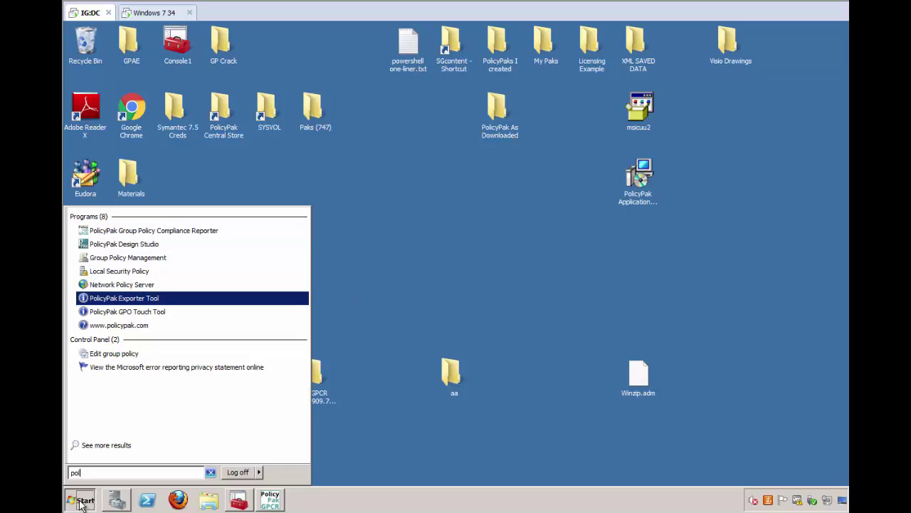
pyautogui.press('Return')
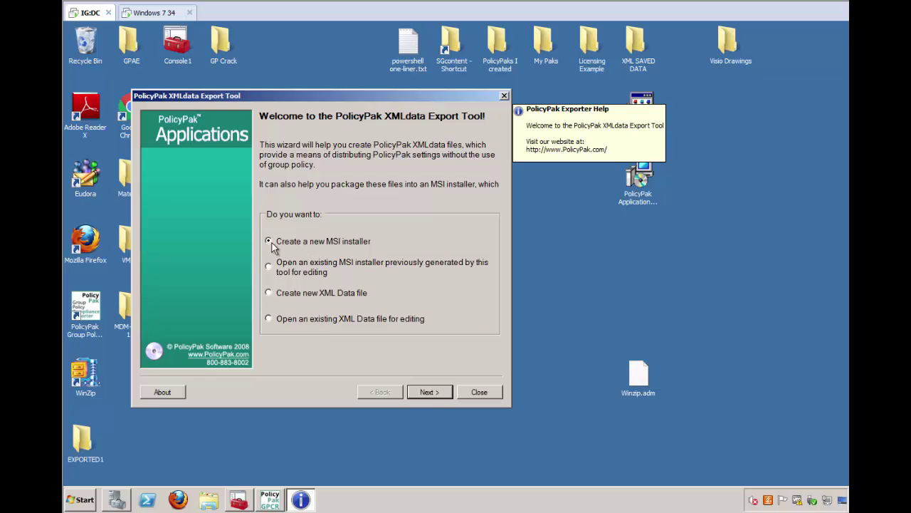
pyautogui.click(428, 392)
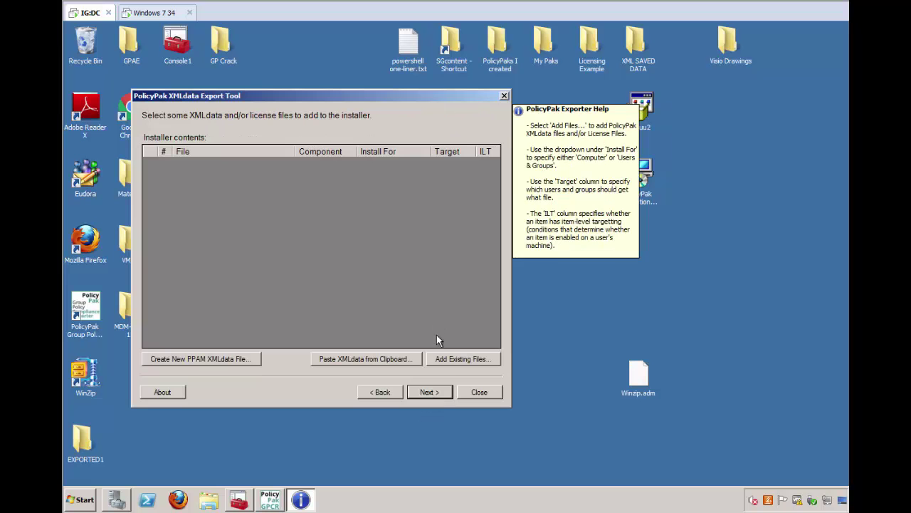
# Step: Add all four existing XML files from the EXPORTED1 folder on the Desktop to the installer contents
pyautogui.click(450, 359)
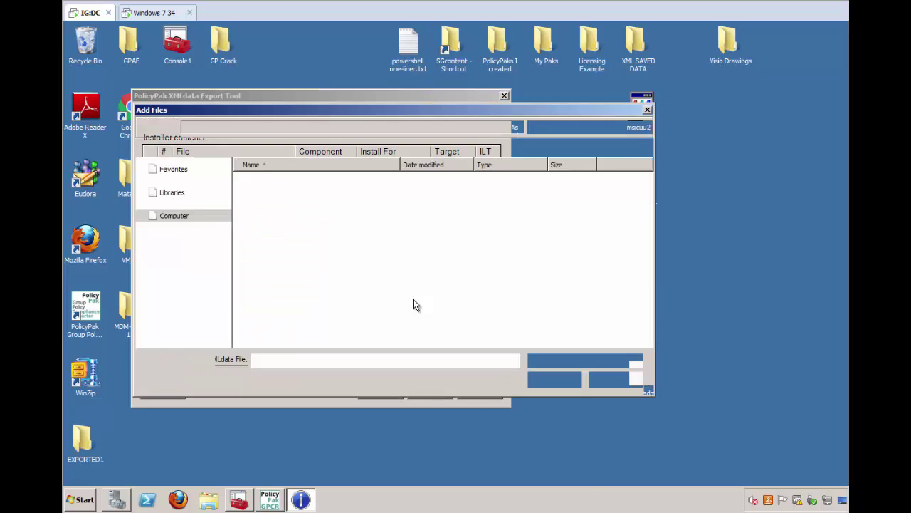
pyautogui.click(178, 181)
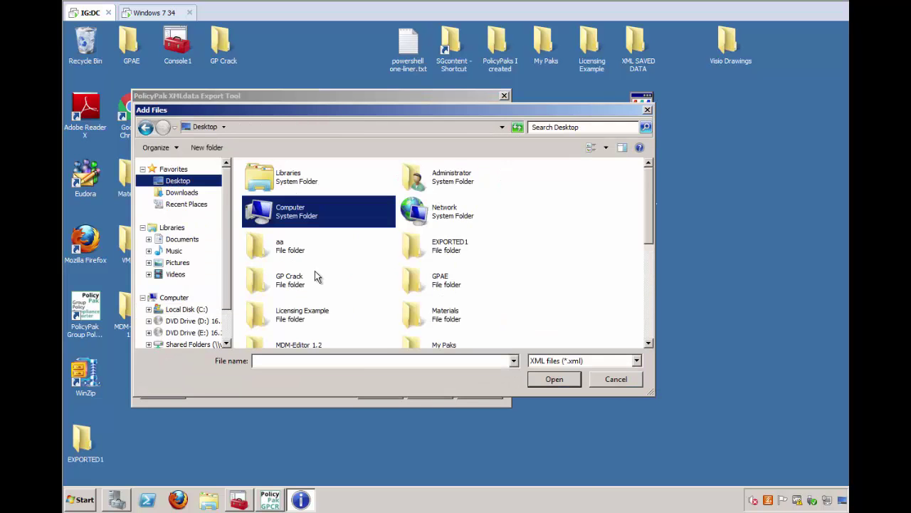
pyautogui.doubleClick(439, 255)
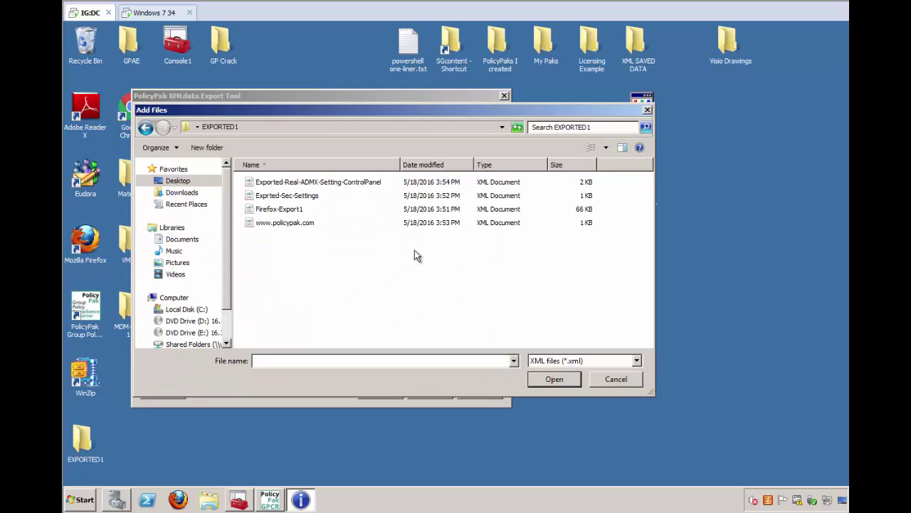
pyautogui.click(326, 186)
pyautogui.keyDown('shift'); pyautogui.click(299, 223); pyautogui.keyUp('shift')
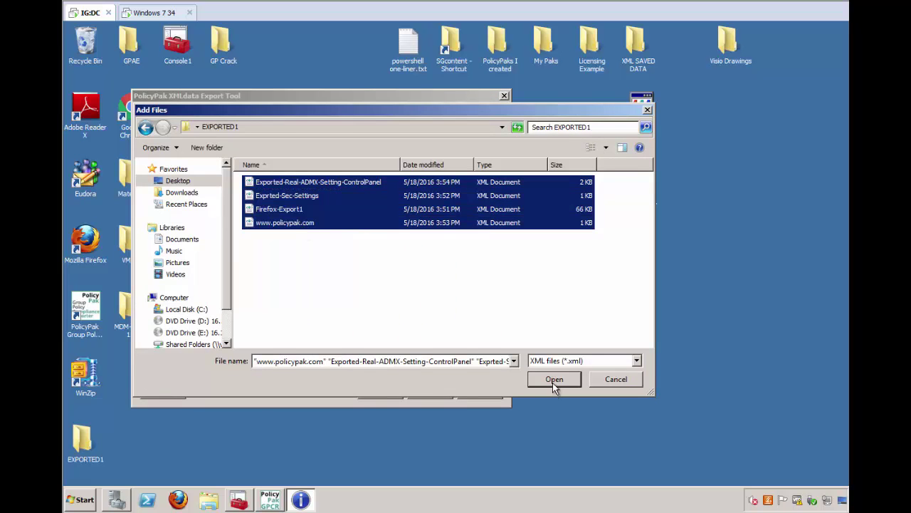
pyautogui.click(552, 382)
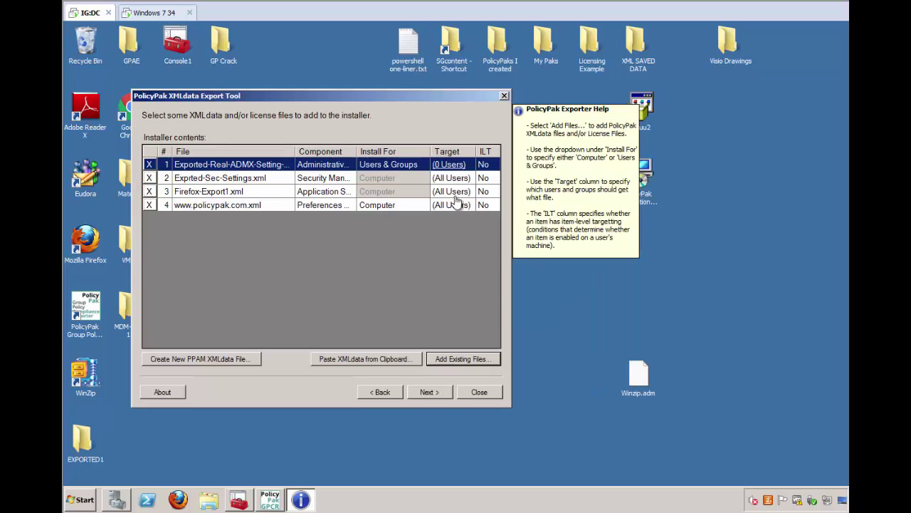
# Step: Set the Exported-Real-ADMX-Setting-ControlPanel file to install for Computer, adjusting the Component column width
pyautogui.moveTo(356, 151); pyautogui.dragTo(410, 152)
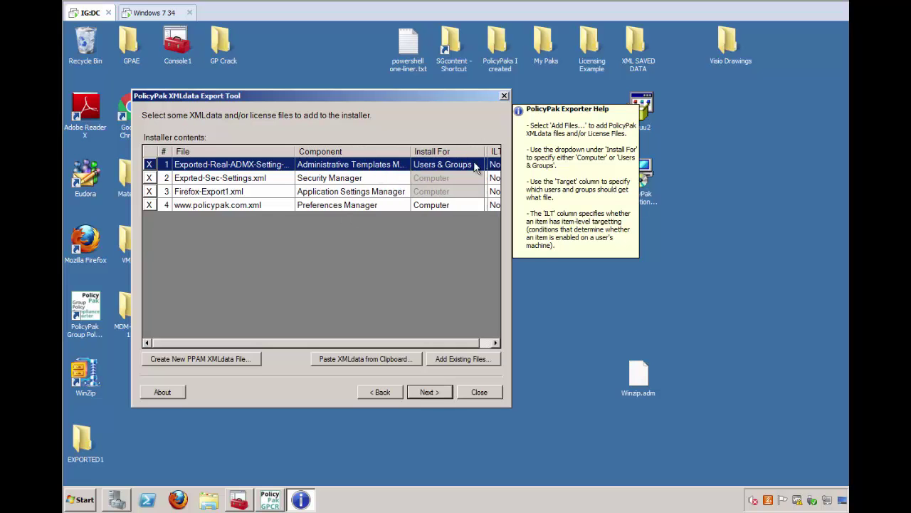
pyautogui.moveTo(412, 152); pyautogui.dragTo(376, 151)
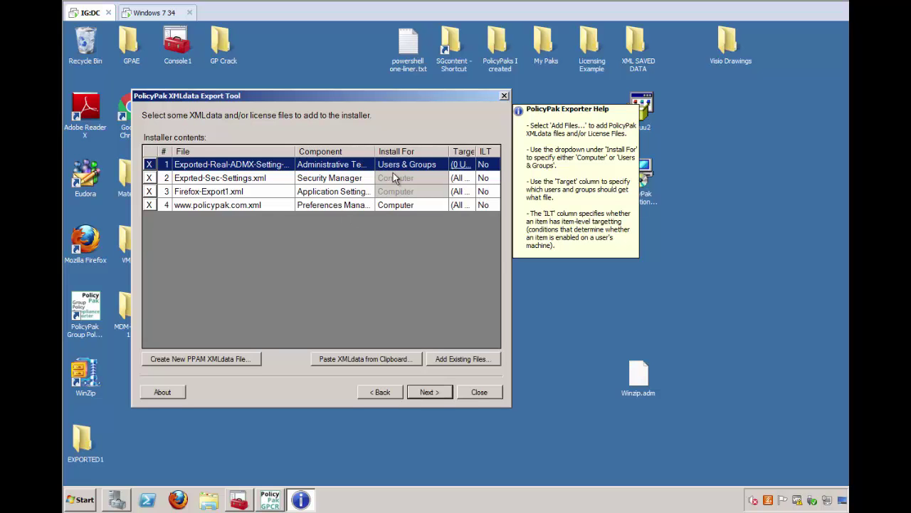
pyautogui.click(413, 167)
pyautogui.click(442, 164)
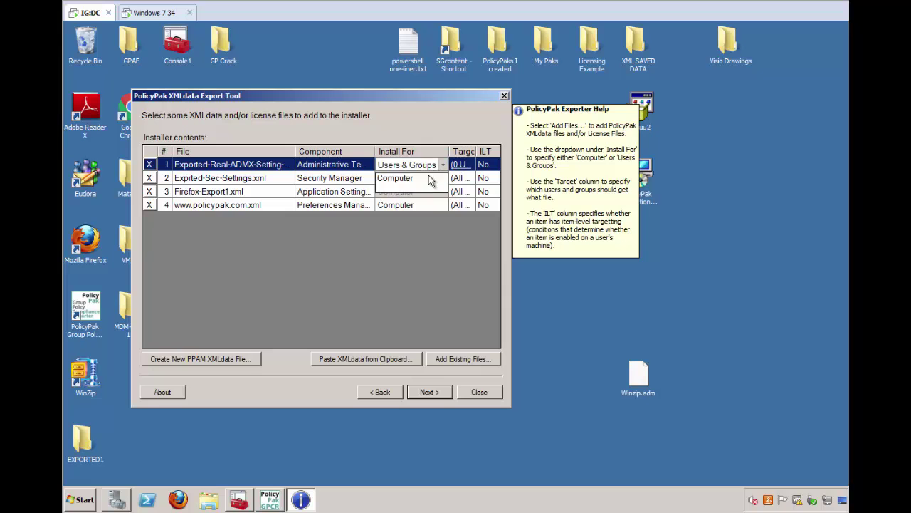
pyautogui.click(427, 178)
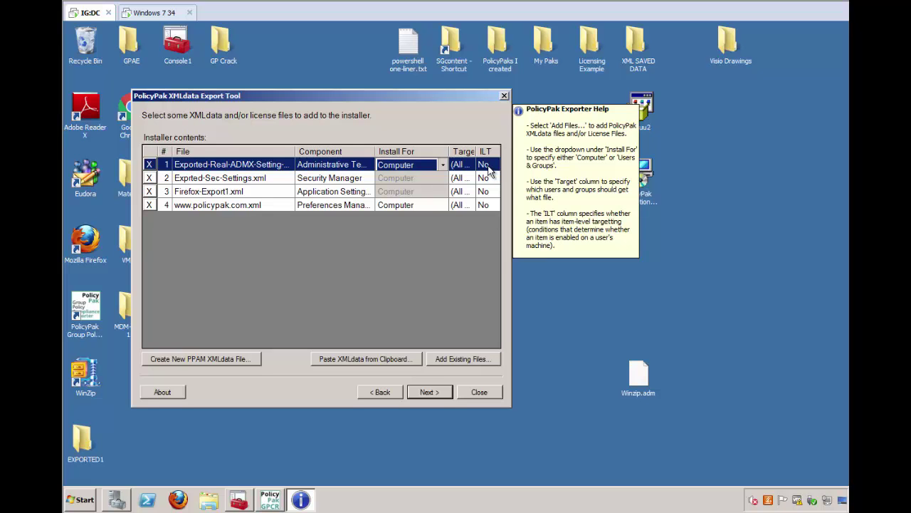
# Step: Keep the default installer properties, save the MSI in EXPORTED1 as "PolicyPak-Exports-Demo1" and finish the wizard
pyautogui.click(429, 393)
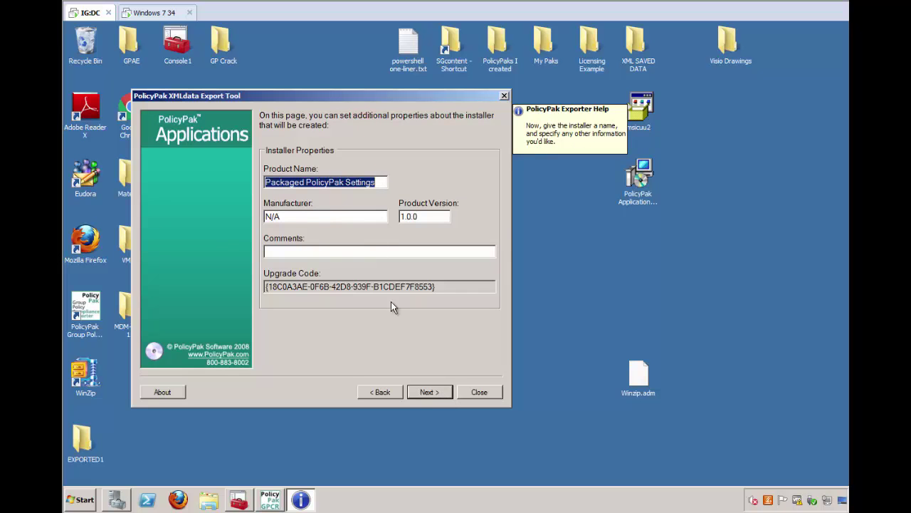
pyautogui.click(427, 398)
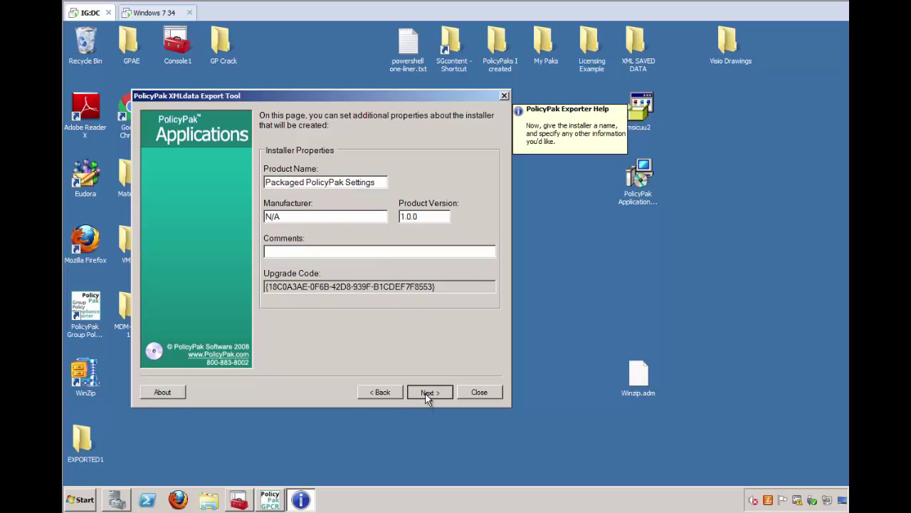
pyautogui.click(427, 396)
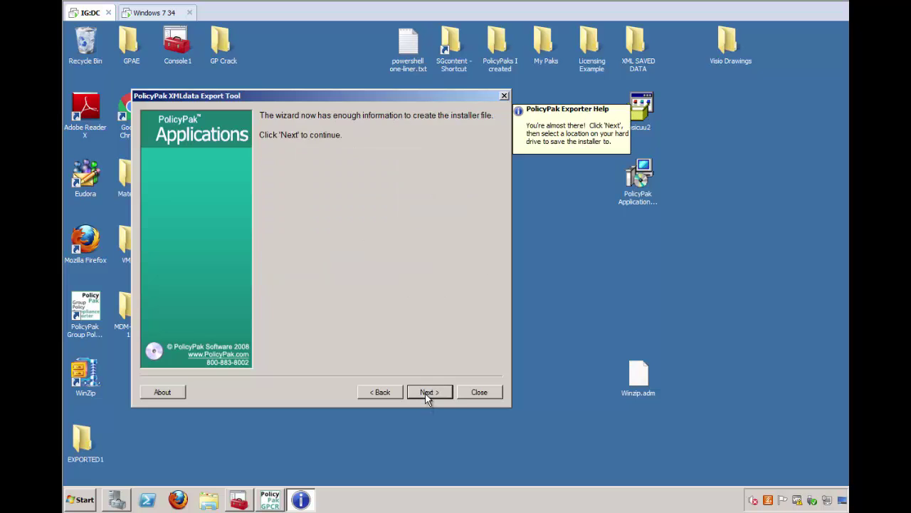
pyautogui.click(427, 395)
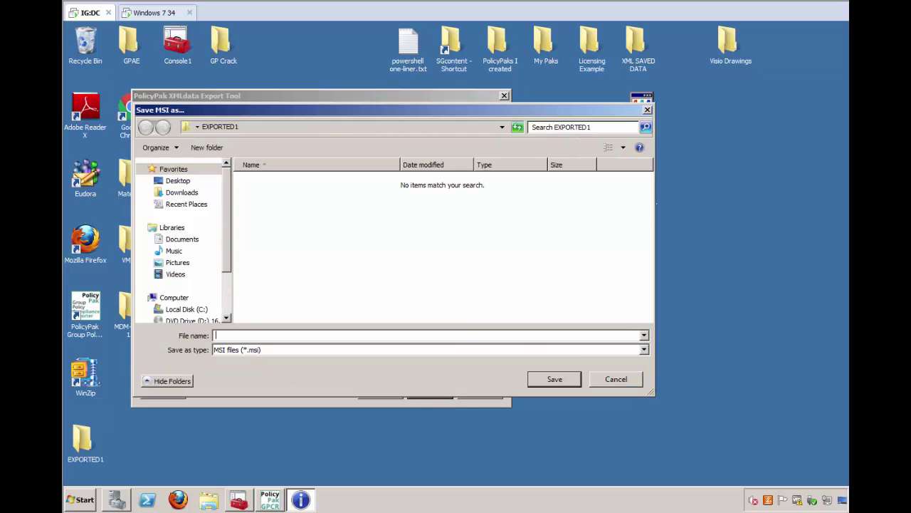
pyautogui.click(463, 337)
pyautogui.write('P')
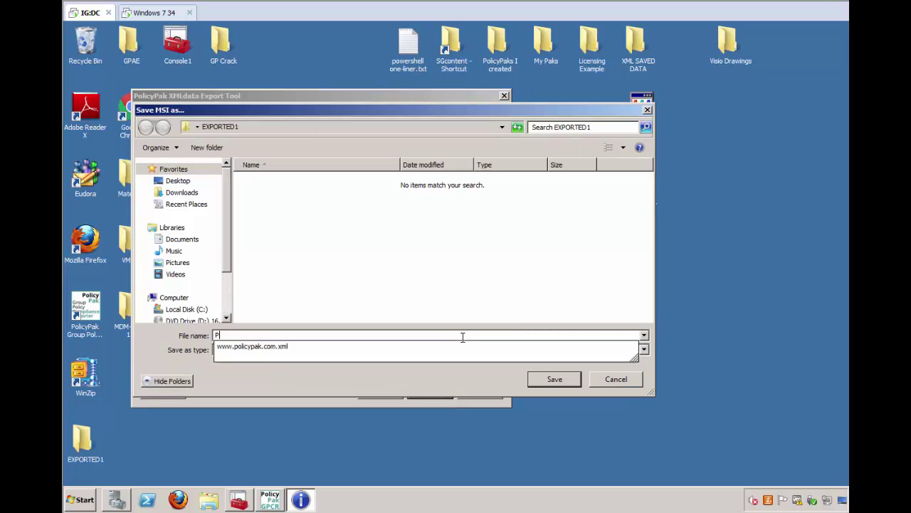
pyautogui.write('olicyPak-Exports-Demo1')
pyautogui.press('Return')
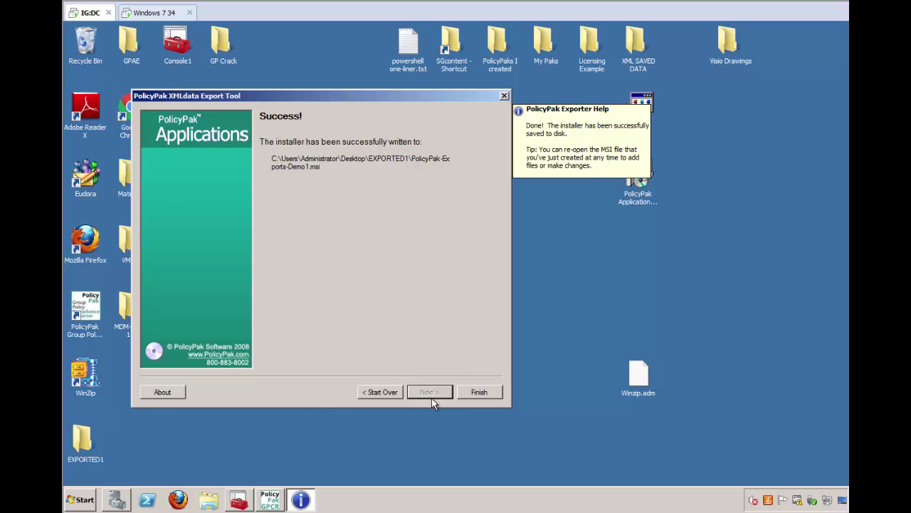
pyautogui.click(479, 390)
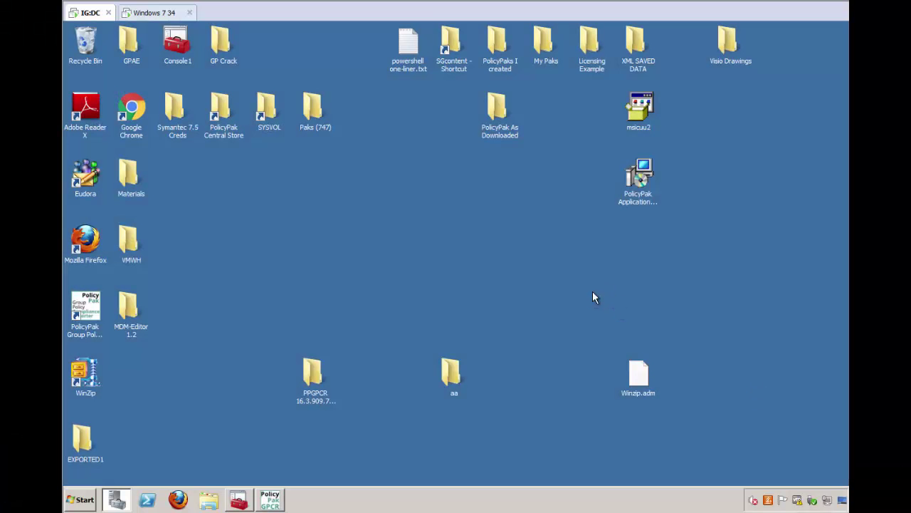
# Step: Switch to the Windows 7 34 machine and map the next free drive to \\dc\share from a command prompt
pyautogui.click(160, 13)
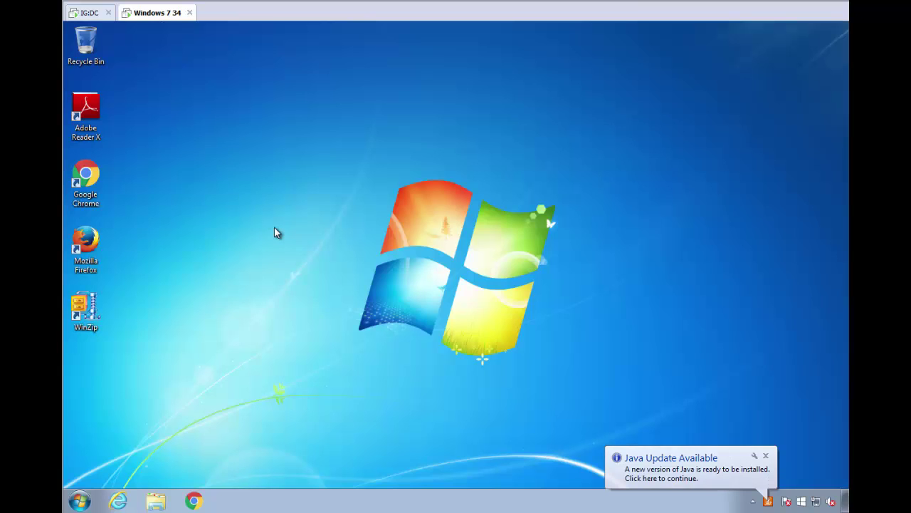
pyautogui.press('super')
pyautogui.write('cmd')
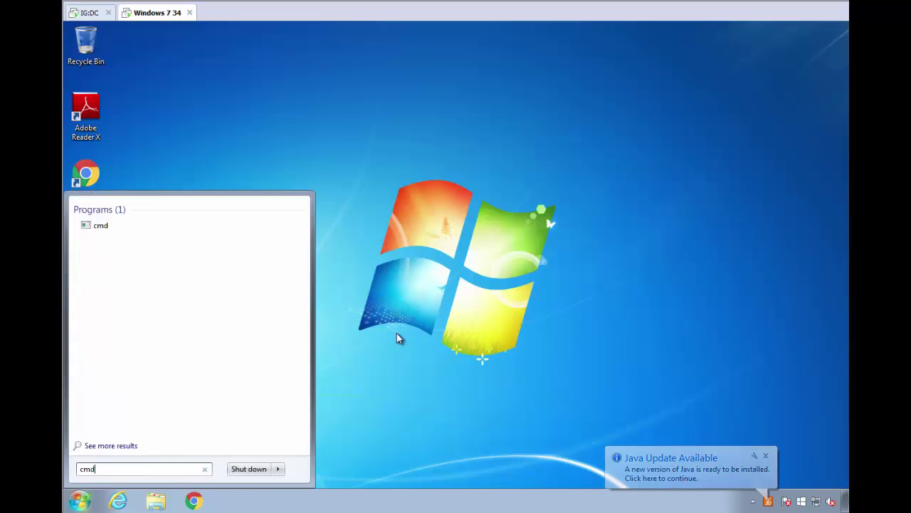
pyautogui.press('Return')
pyautogui.write('net use * \\\\dc\\share')
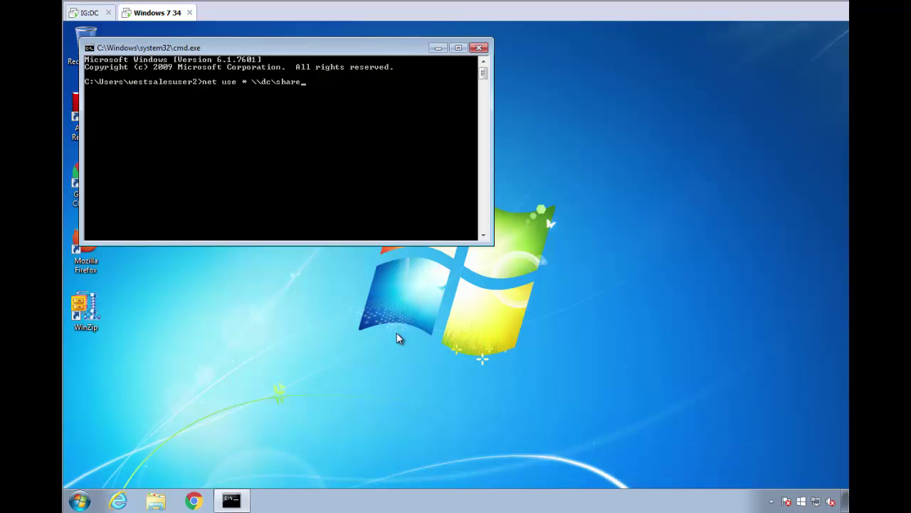
pyautogui.press('Return')
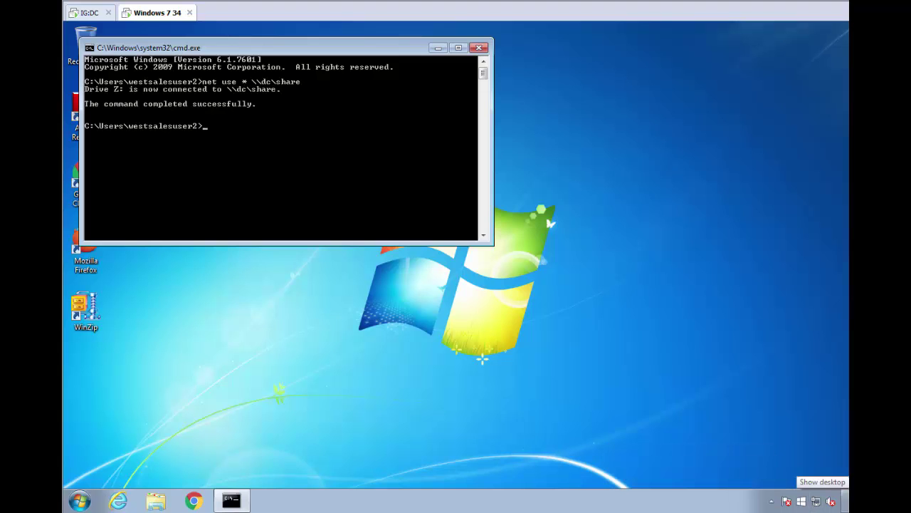
# Step: Change to drive Z: and list its *.msi files
pyautogui.write('dir *.')
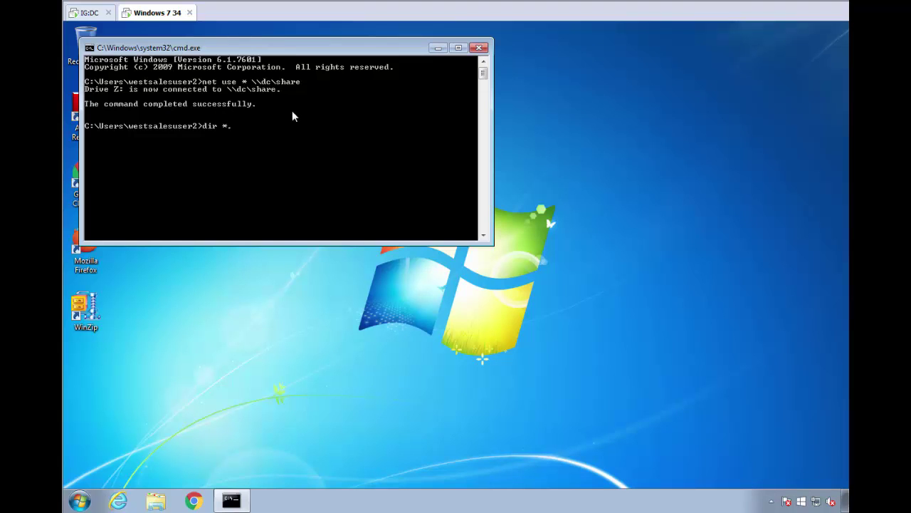
pyautogui.write('msi')
pyautogui.press('Return')
pyautogui.write('z:')
pyautogui.press('Return')
pyautogui.write('dir *.')
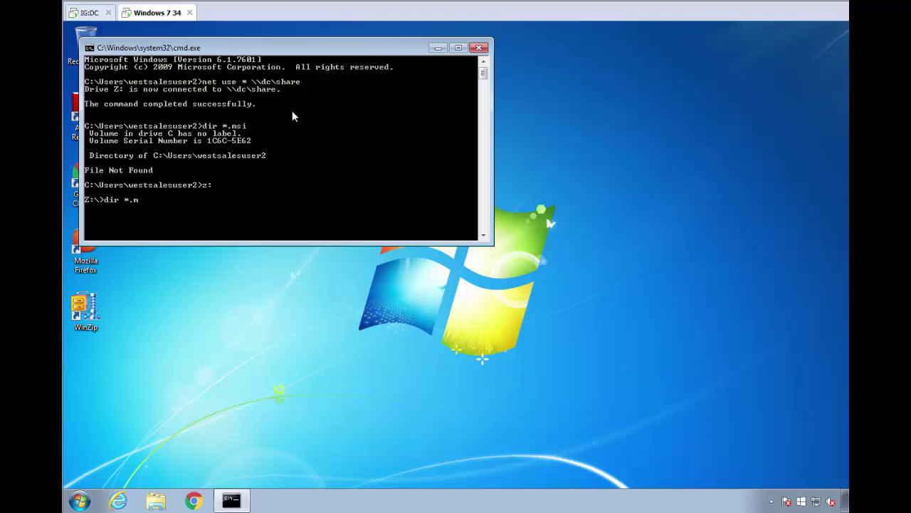
pyautogui.write('msi')
pyautogui.press('Return')
pyautogui.scroll(-3, 347, 136)
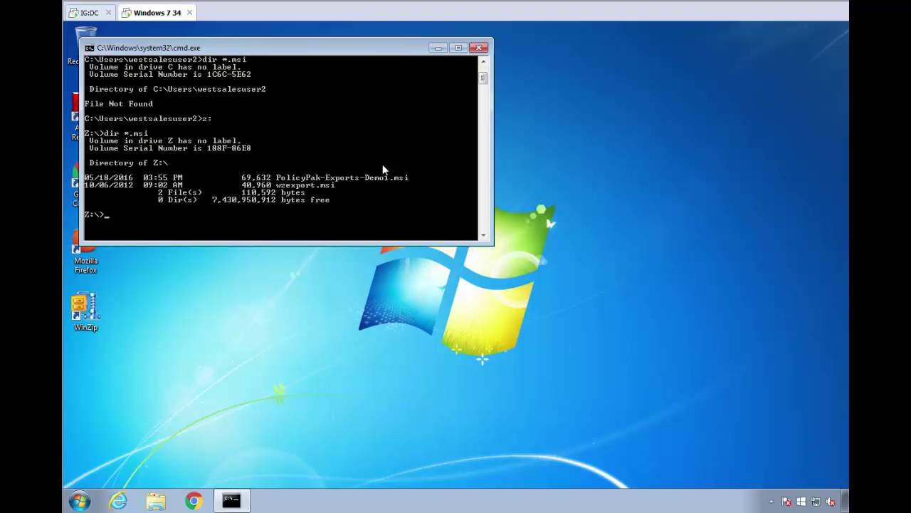
# Step: Run PolicyPak-Exports-Demo1.msi from drive Z: and authorise the installation with the administrator user name and password
pyautogui.write('pol')
pyautogui.press('Tab')
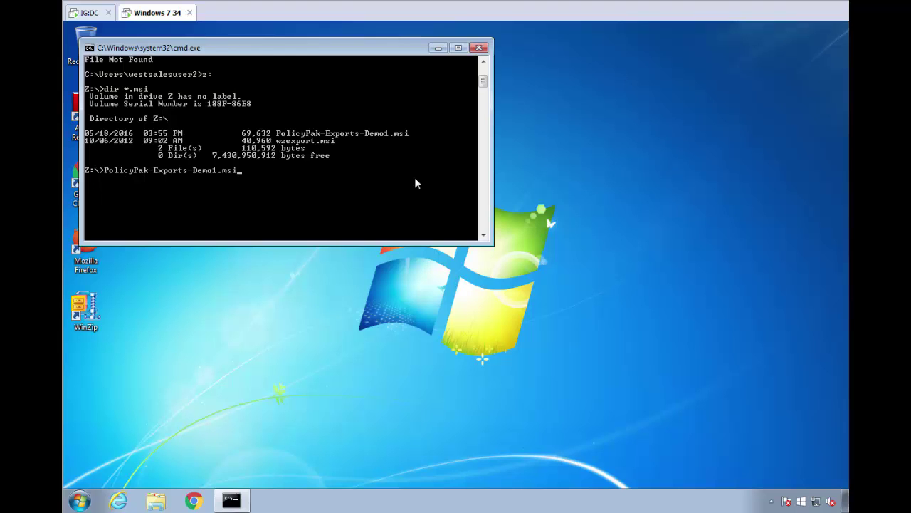
pyautogui.press('Return')
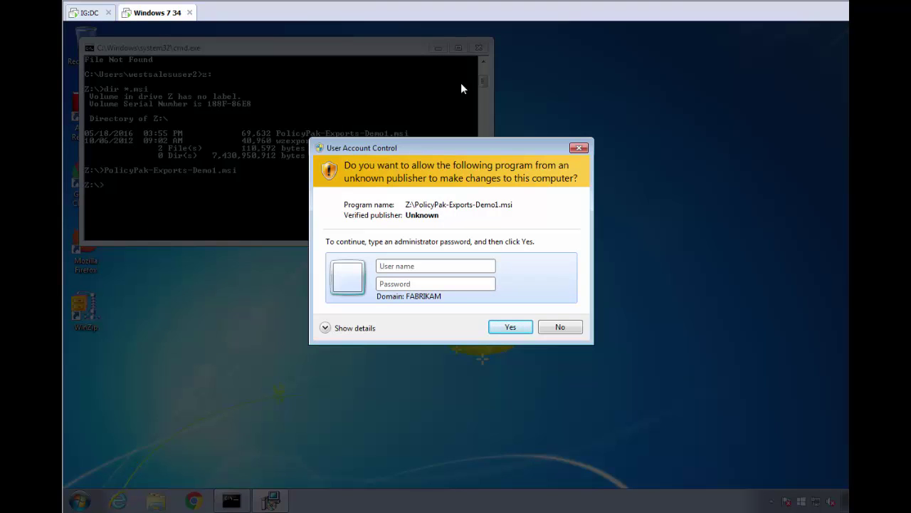
pyautogui.click(412, 268)
pyautogui.write('a')
pyautogui.press('Tab')
pyautogui.write('••')
pyautogui.press('Return')
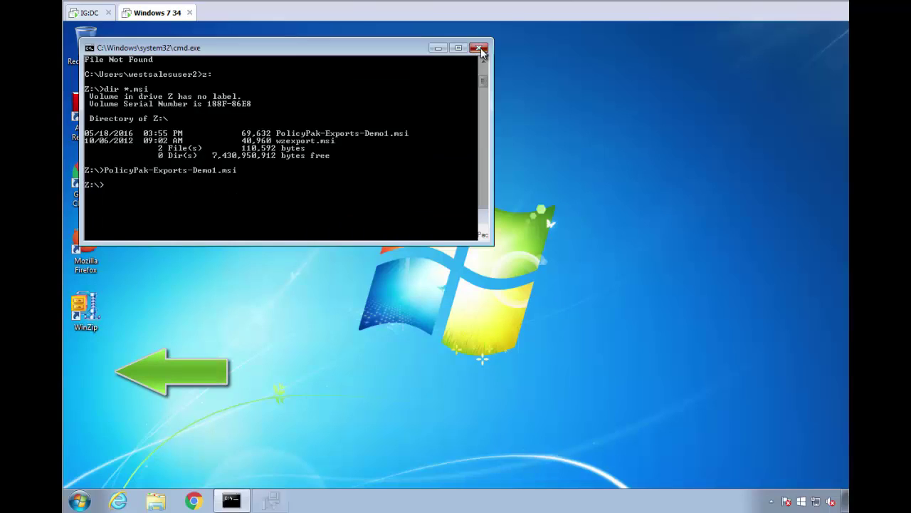
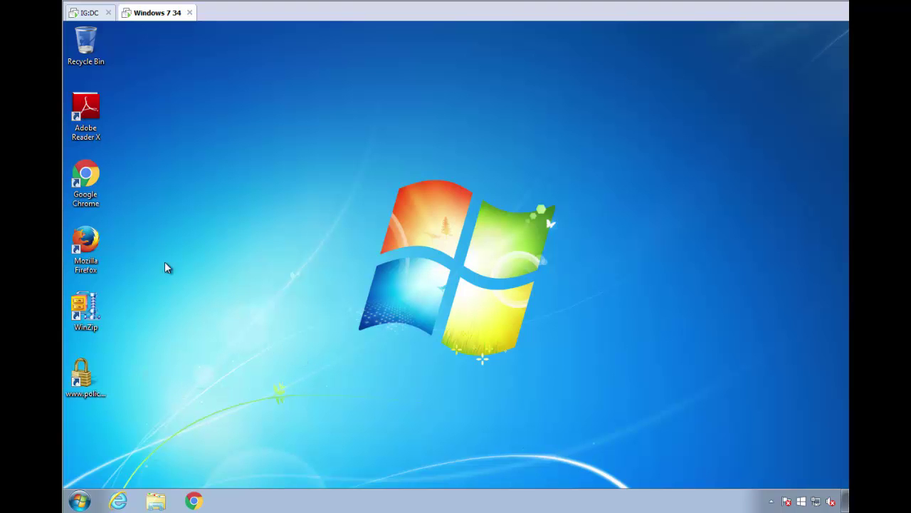
# Step: Open Firefox, check the home page setting in its General options, and close the browser with all its tabs
pyautogui.doubleClick(103, 242)
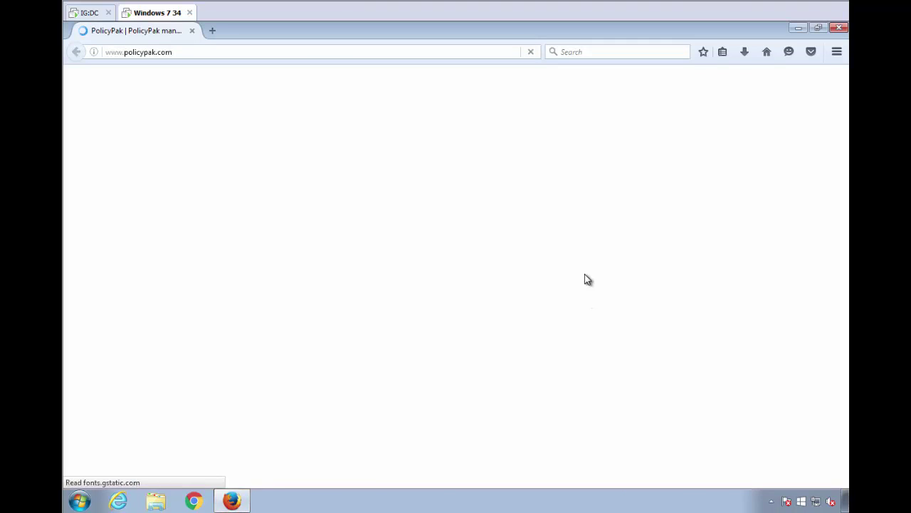
pyautogui.click(837, 51)
pyautogui.click(756, 234)
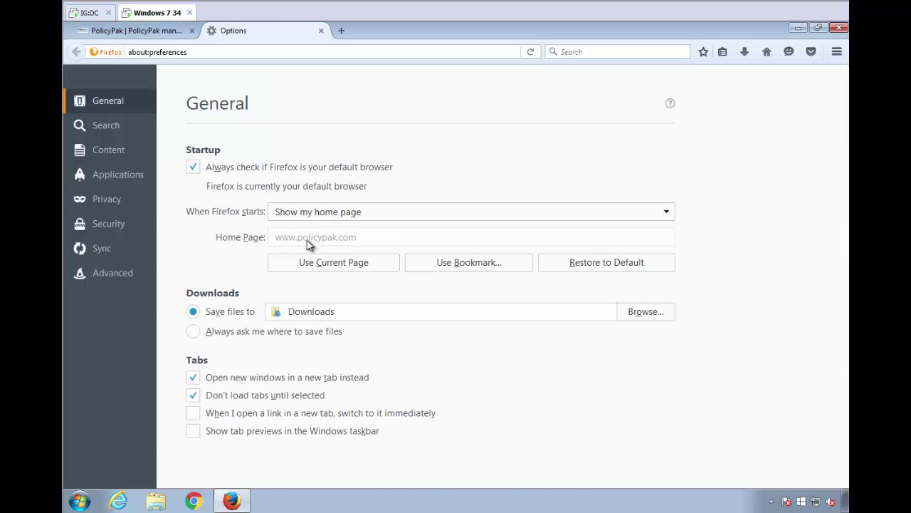
pyautogui.click(840, 27)
pyautogui.click(430, 281)
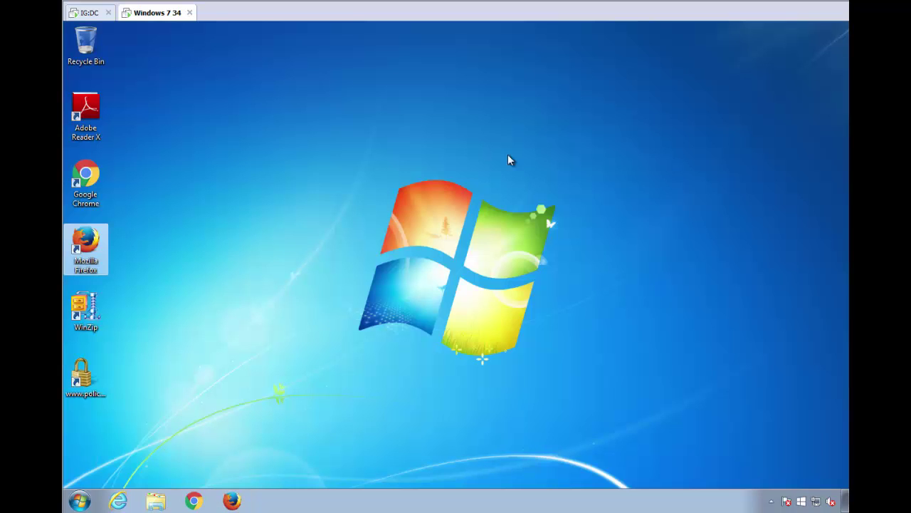
# Step: Test the Control Panel restriction by trying to open a settings page from the desktop
pyautogui.rightClick(540, 140)
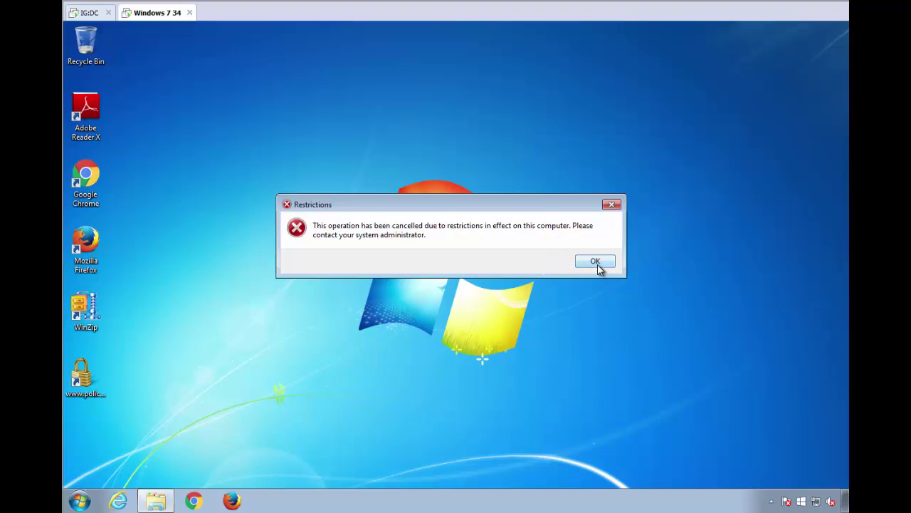
pyautogui.click(597, 263)
pyautogui.click(543, 272)
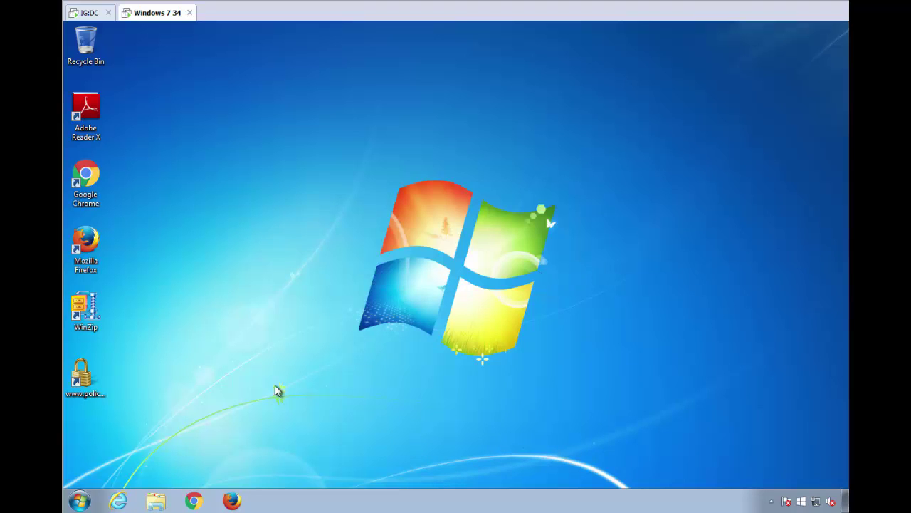
# Step: Open a command prompt, and from it launch a second one as administrator using the administrator user name and password
pyautogui.click(80, 502)
pyautogui.click(421, 318)
pyautogui.click(80, 501)
pyautogui.write('cmd')
pyautogui.press('Return')
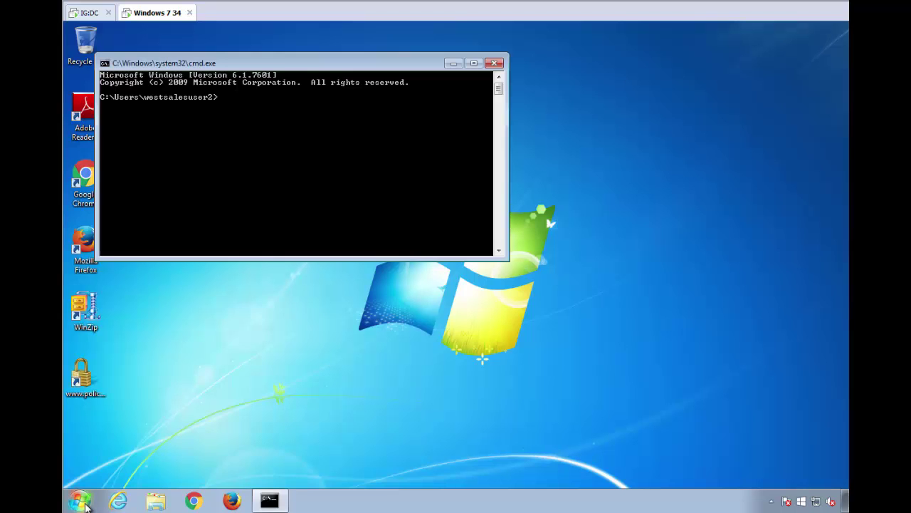
pyautogui.rightClick(273, 502)
pyautogui.rightClick(299, 450)
pyautogui.click(335, 411)
pyautogui.write('a')
pyautogui.press('Tab')
pyautogui.write('••')
pyautogui.press('Return')
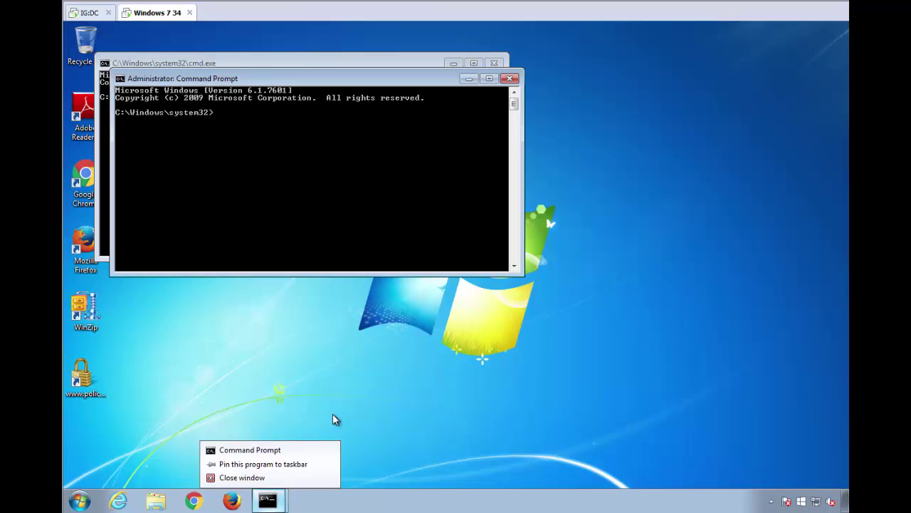
# Step: Run gpedit.msc from the administrator command prompt and maximize the Local Group Policy Editor
pyautogui.click(337, 232)
pyautogui.write('gpedit.msc')
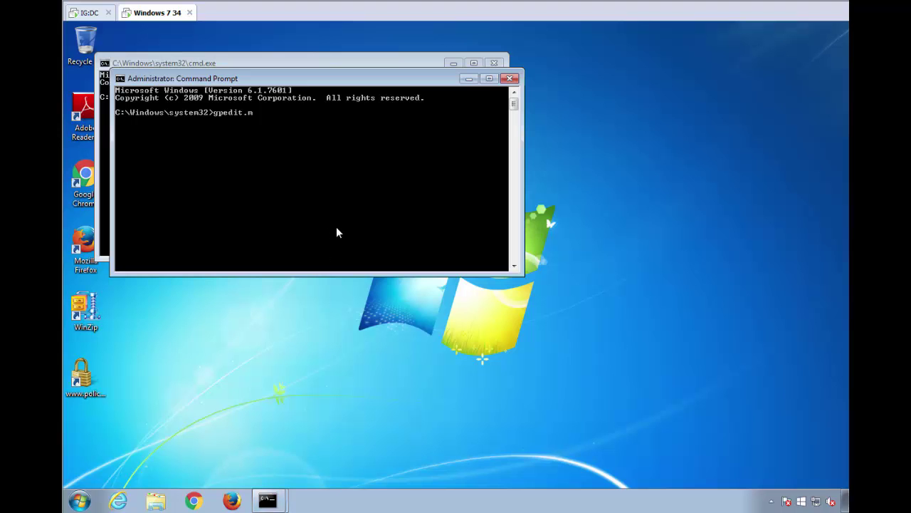
pyautogui.press('Return')
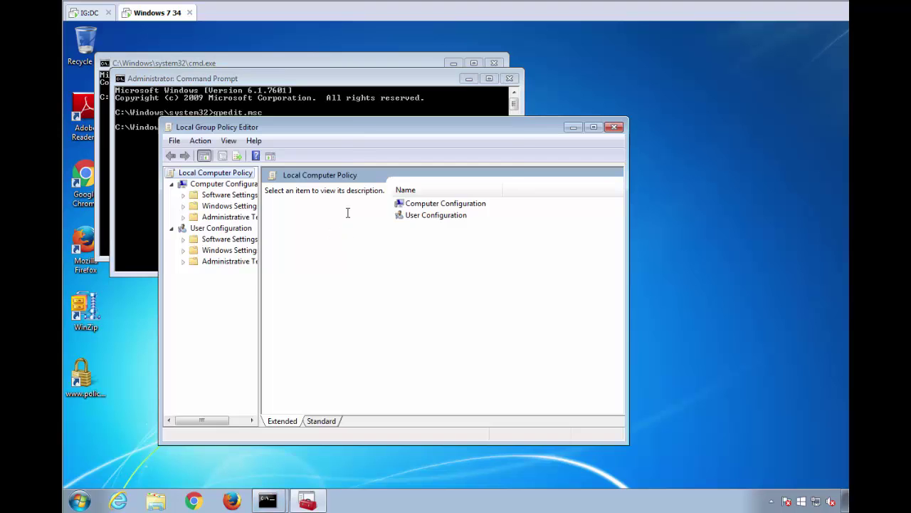
pyautogui.click(342, 110)
pyautogui.click(543, 320)
pyautogui.doubleClick(498, 135)
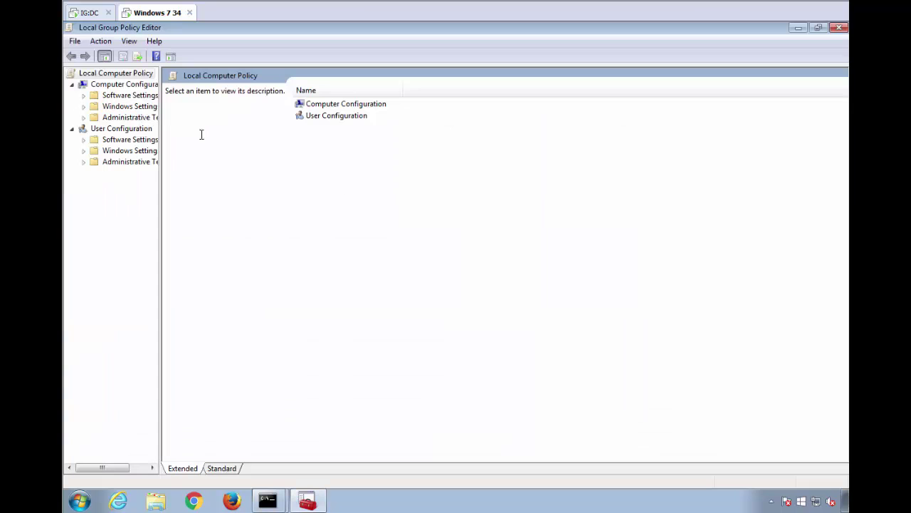
# Step: Under Computer Configuration's Windows Settings, go to Security Settings, Local Policies, Security Options and inspect the "Accounts: Rename guest account" policy
pyautogui.click(143, 108)
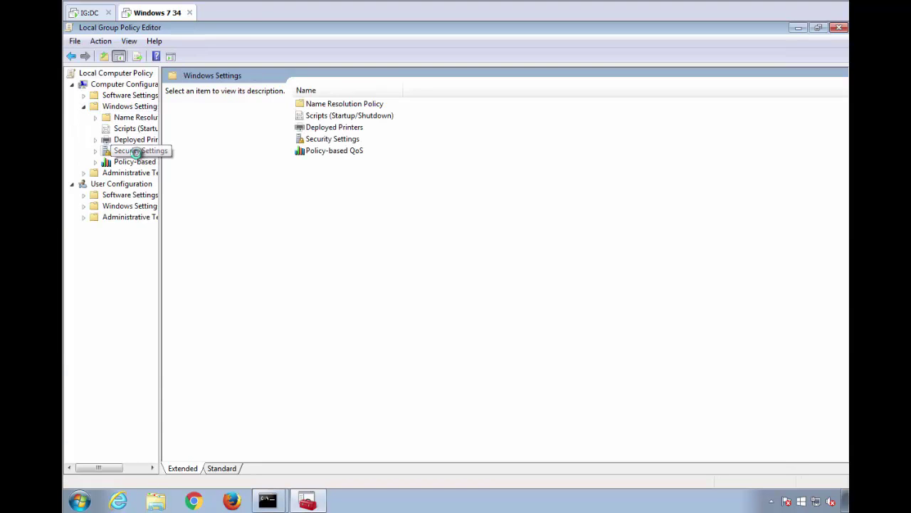
pyautogui.click(103, 153)
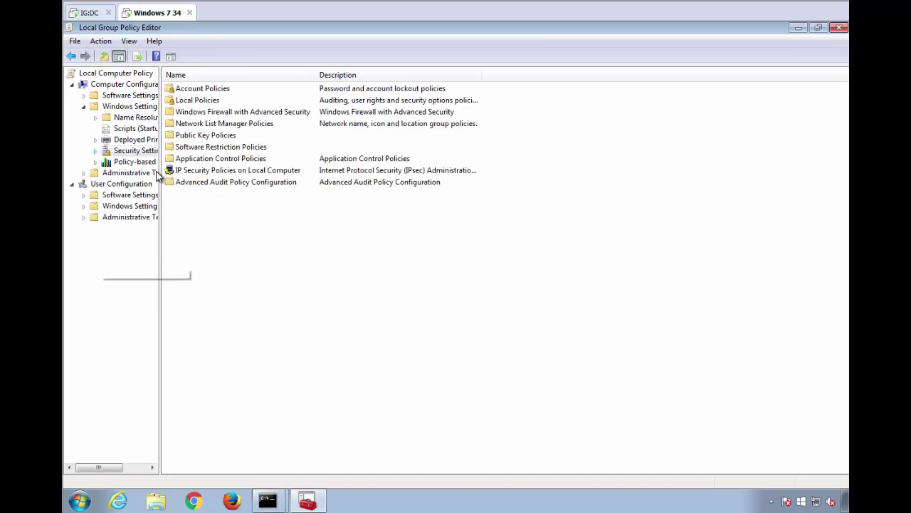
pyautogui.doubleClick(135, 151)
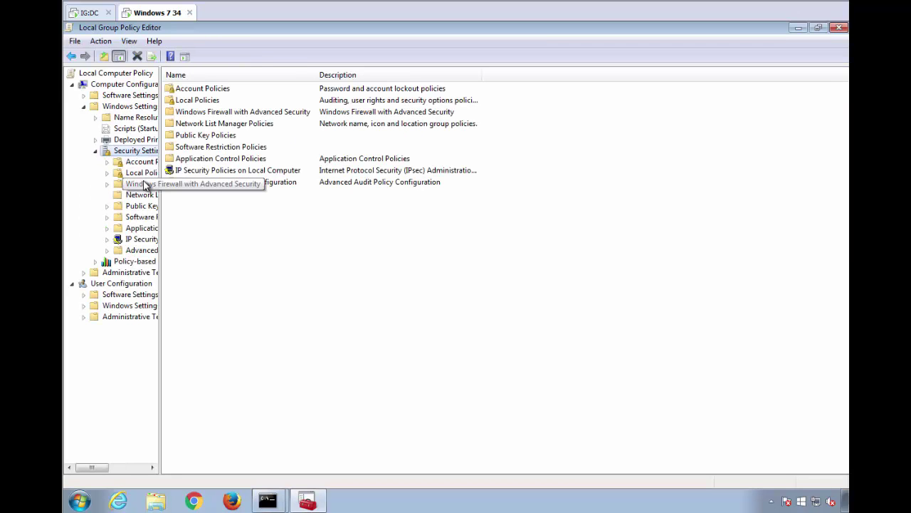
pyautogui.doubleClick(142, 173)
pyautogui.click(148, 206)
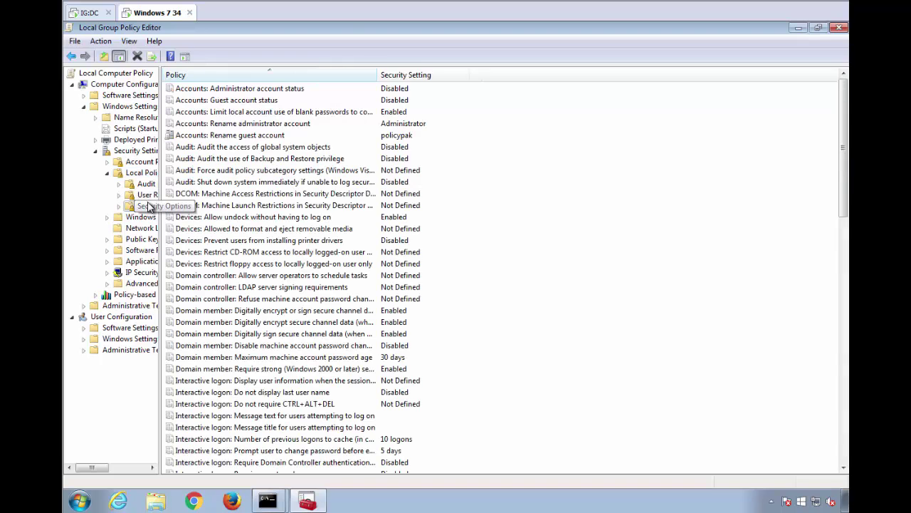
pyautogui.doubleClick(251, 135)
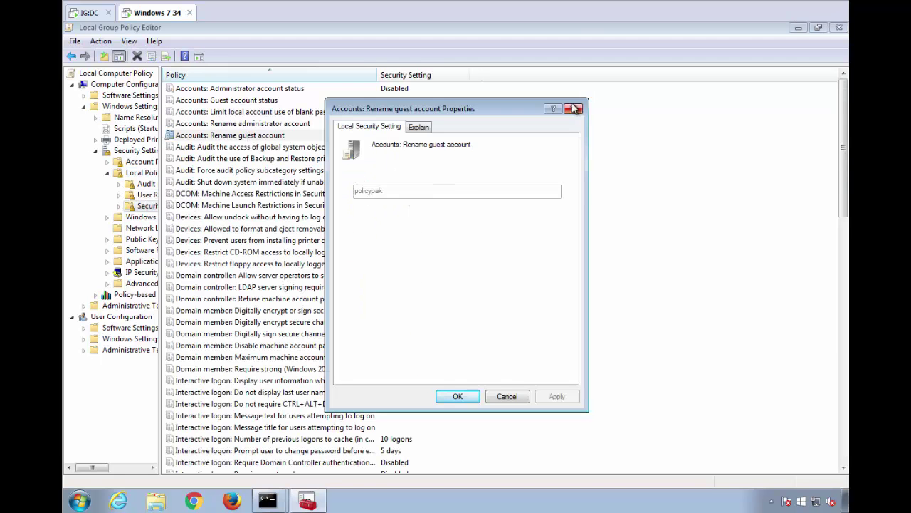
# Step: Switch to the IG:DC machine and review the BBBB GPO's settings and the exported XML files in the EXPORTED1 folder
pyautogui.click(91, 12)
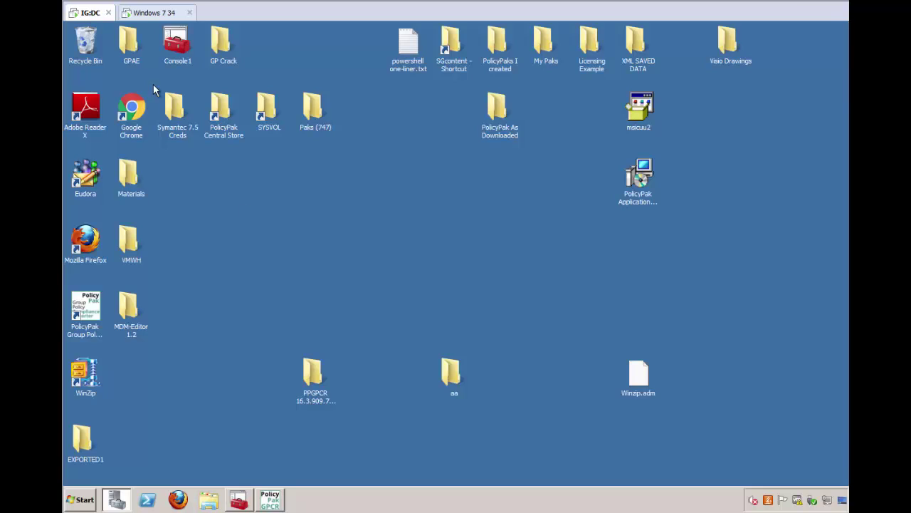
pyautogui.click(242, 501)
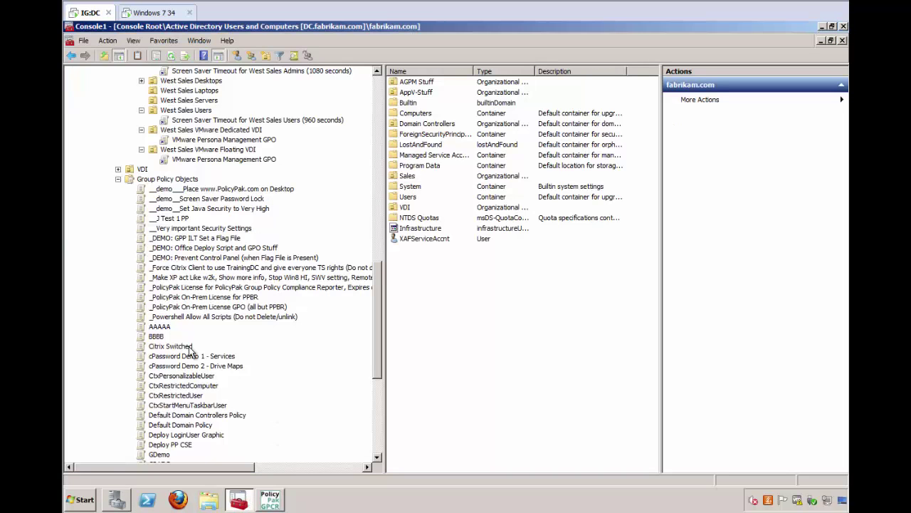
pyautogui.click(154, 337)
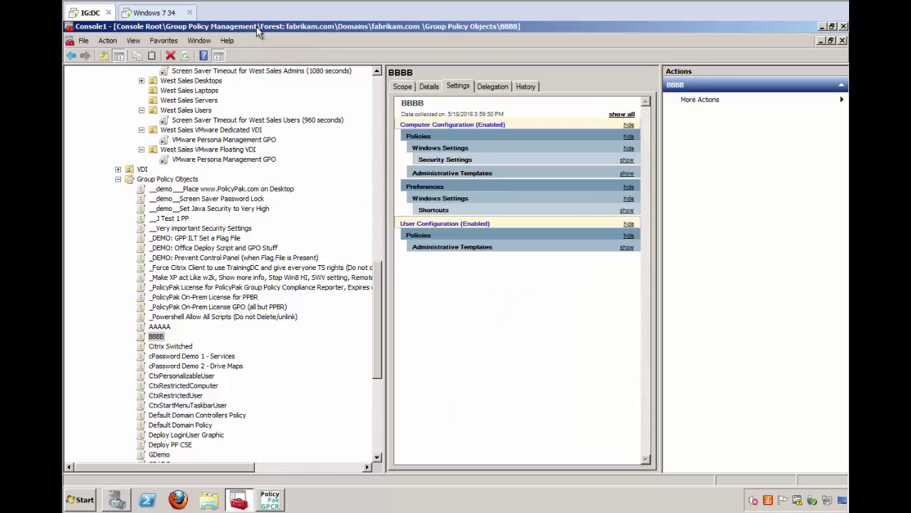
pyautogui.moveTo(256, 26); pyautogui.dragTo(265, 346)
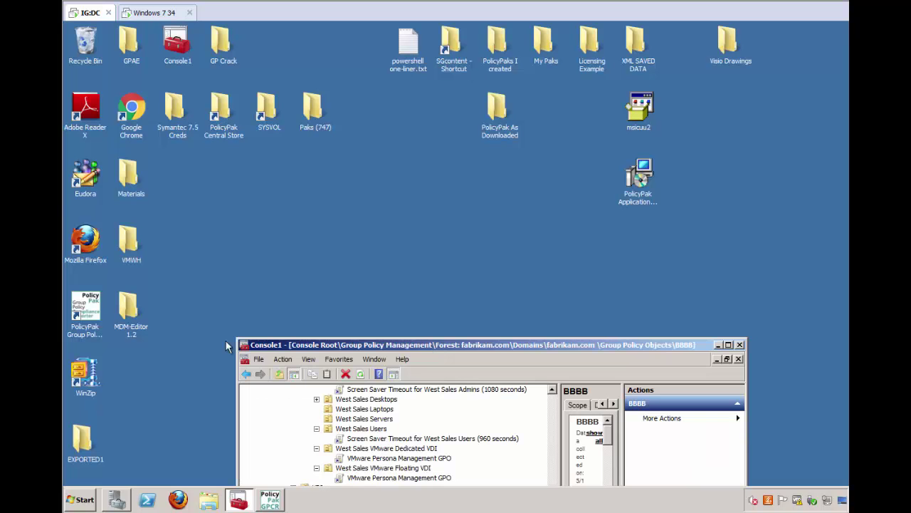
pyautogui.doubleClick(84, 440)
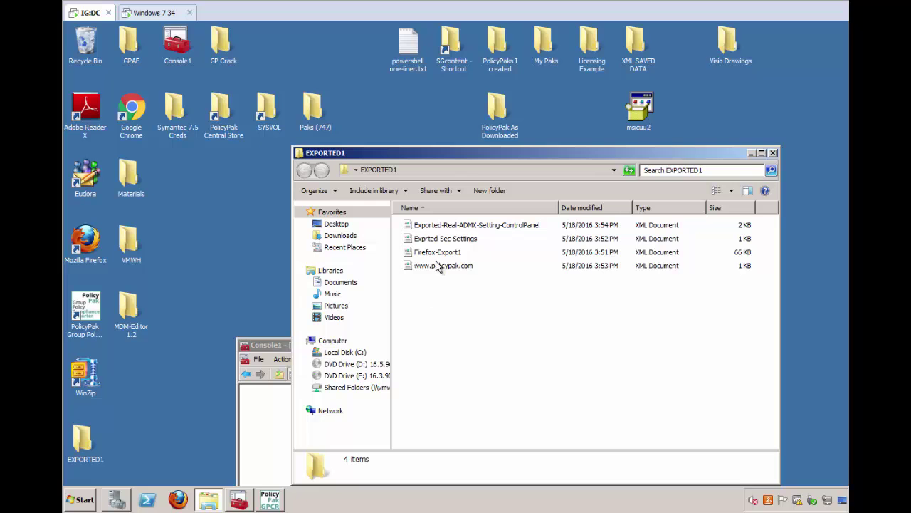
# Step: Return to the Windows 7 34 machine and close the policy properties, the Local Group Policy Editor and both command prompts
pyautogui.click(152, 15)
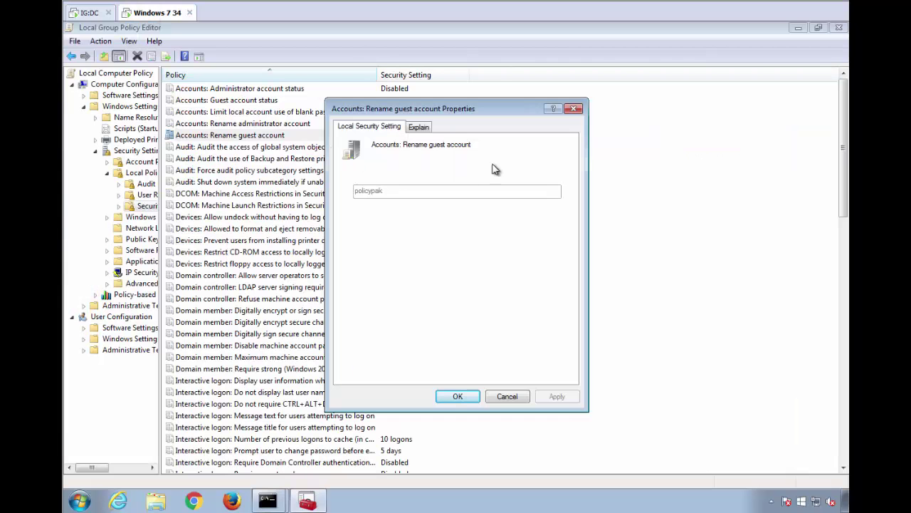
pyautogui.click(574, 108)
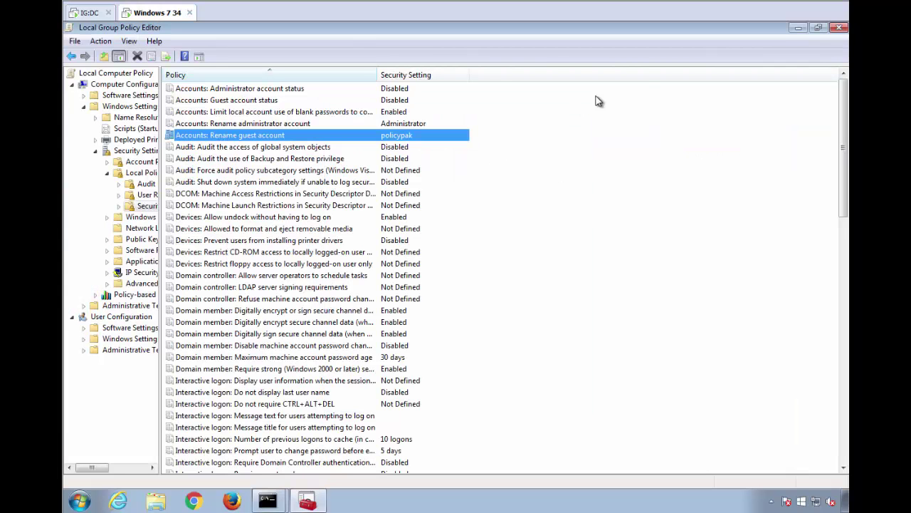
pyautogui.click(838, 28)
pyautogui.click(510, 79)
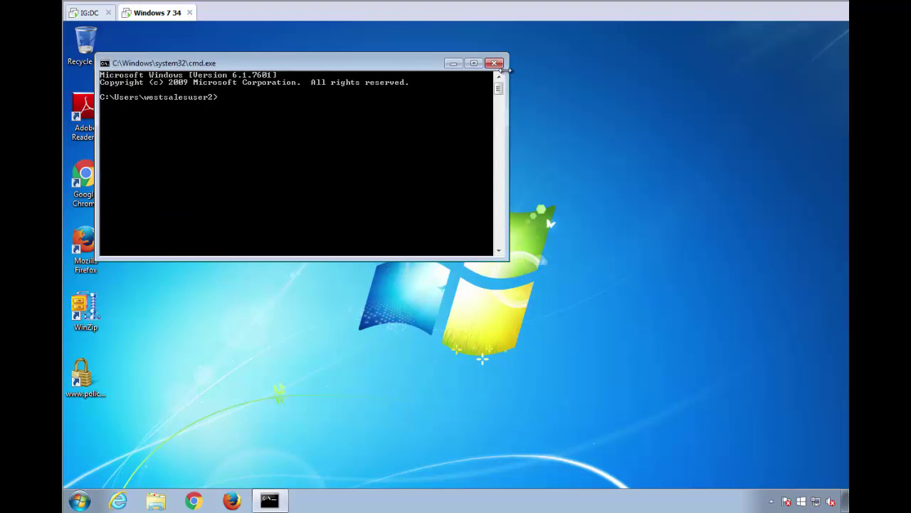
pyautogui.click(494, 63)
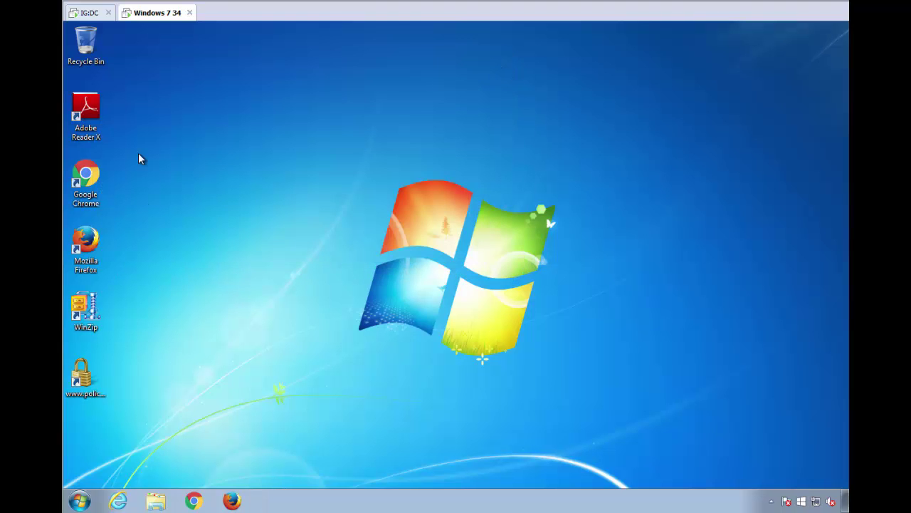